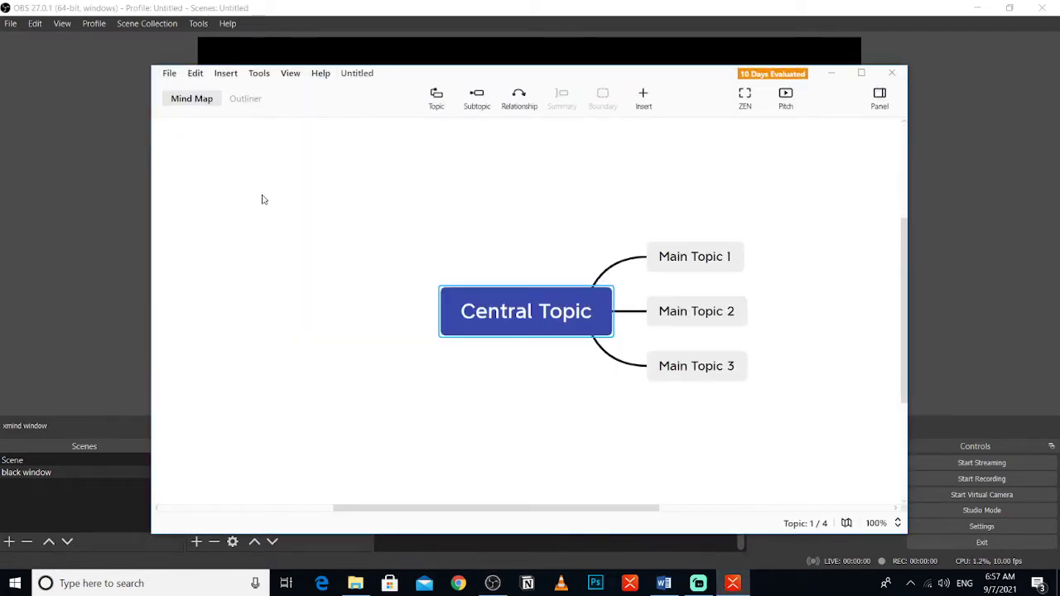
Review the capture properties of the xmind window source in OBS and accept them as they are.
left_click(88, 325)
double_click(214, 458)
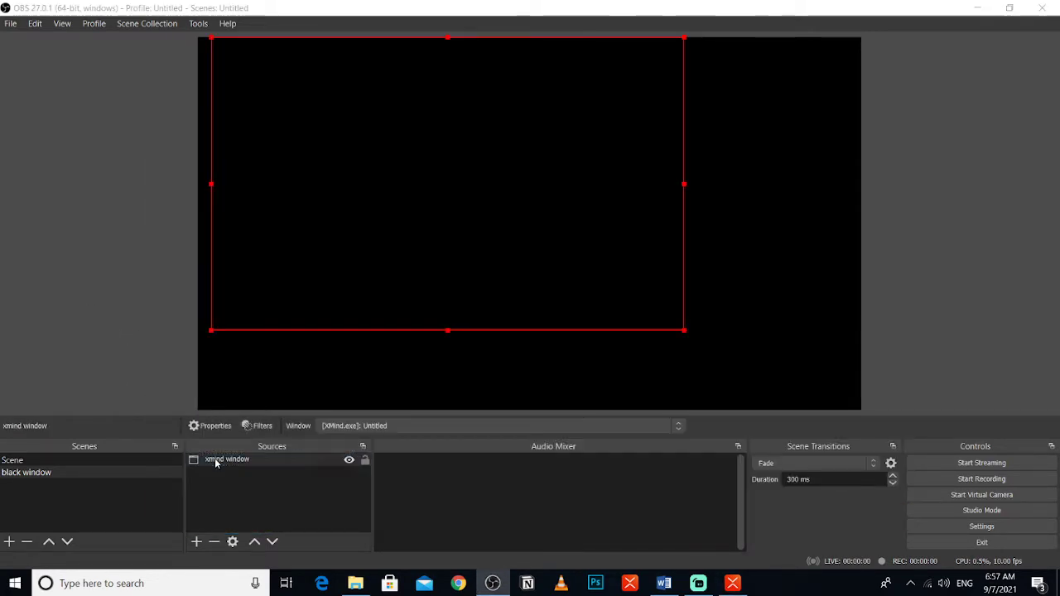
left_click(414, 377)
left_click(415, 386)
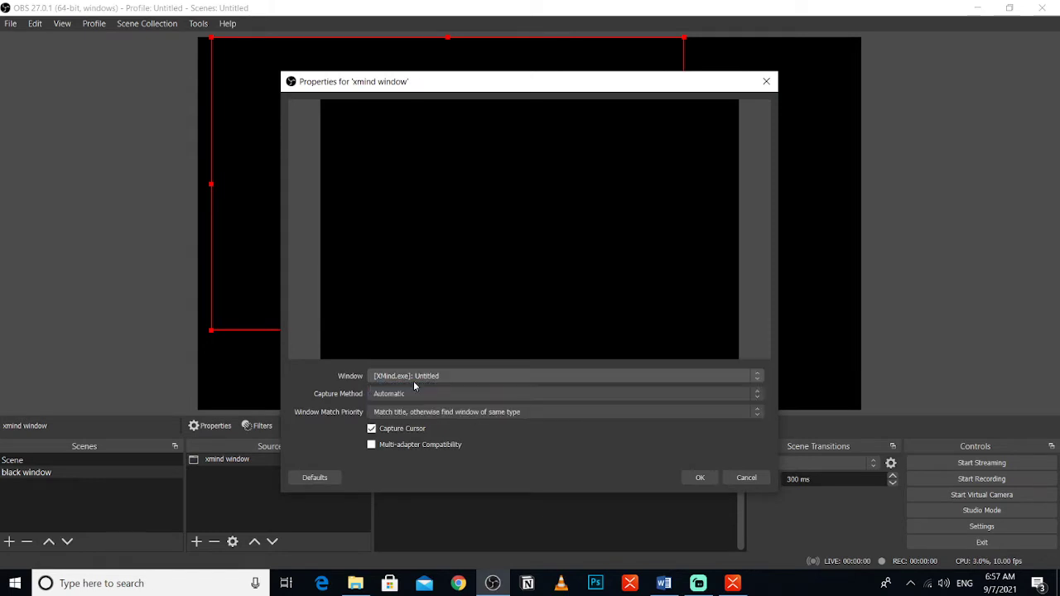
left_click(699, 478)
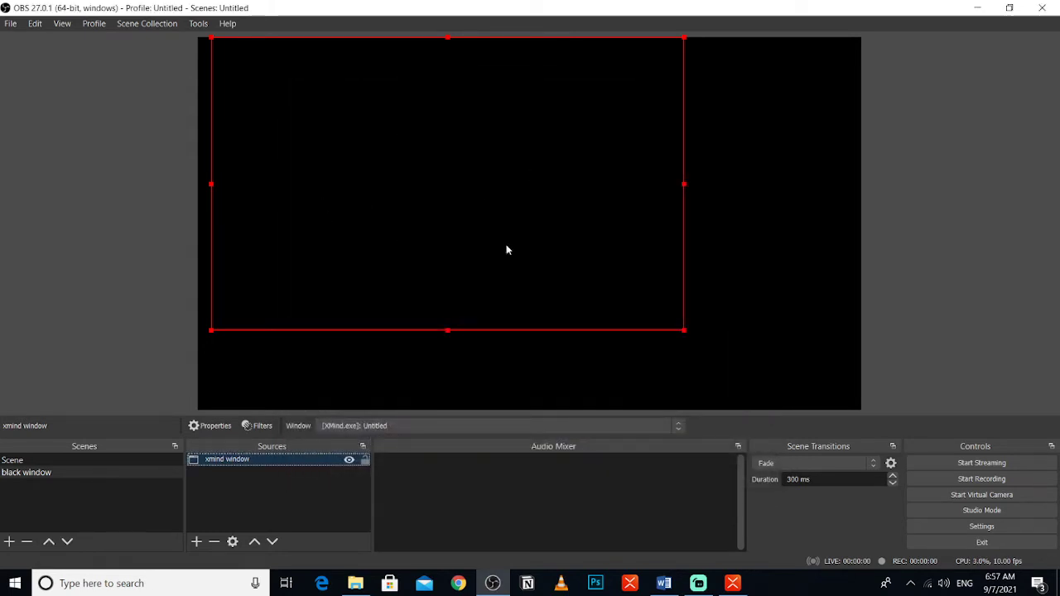
Move the xmind window source nearer the middle of the OBS canvas and check the real XMind window before minimizing it.
left_click_drag(376, 156, 408, 174)
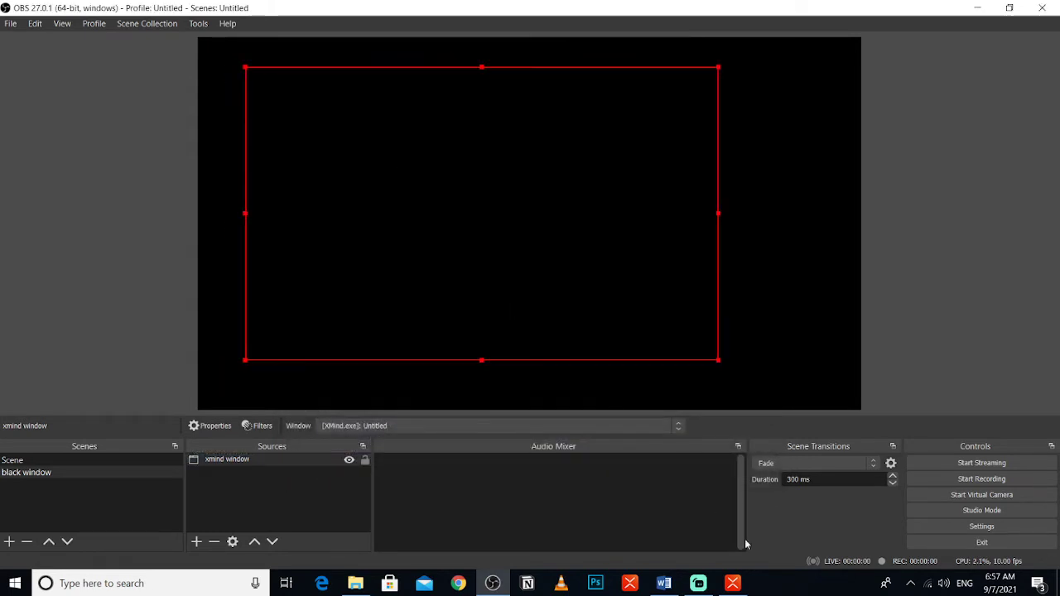
left_click(733, 584)
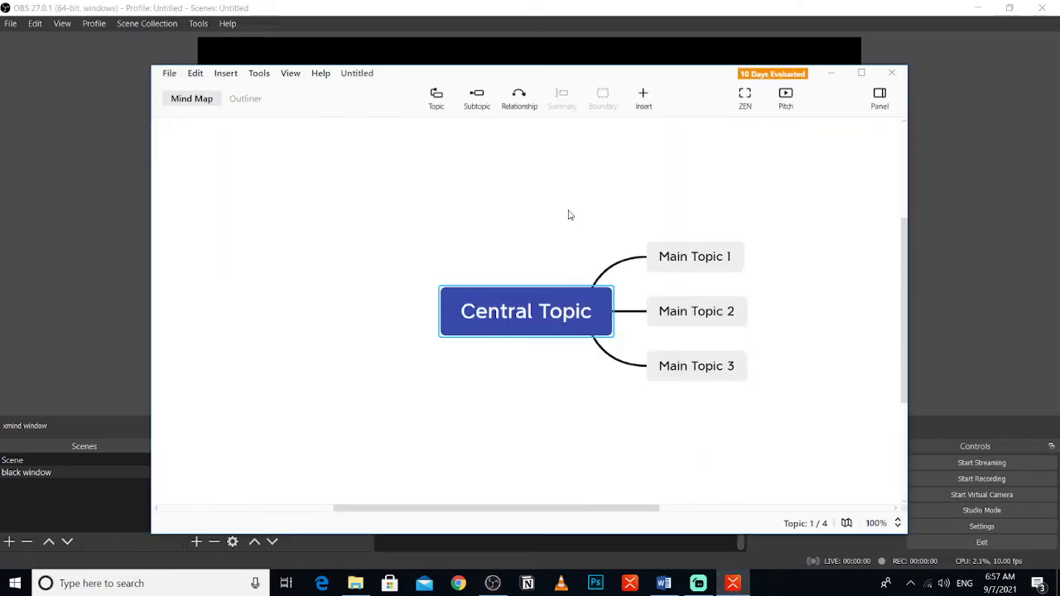
left_click(826, 75)
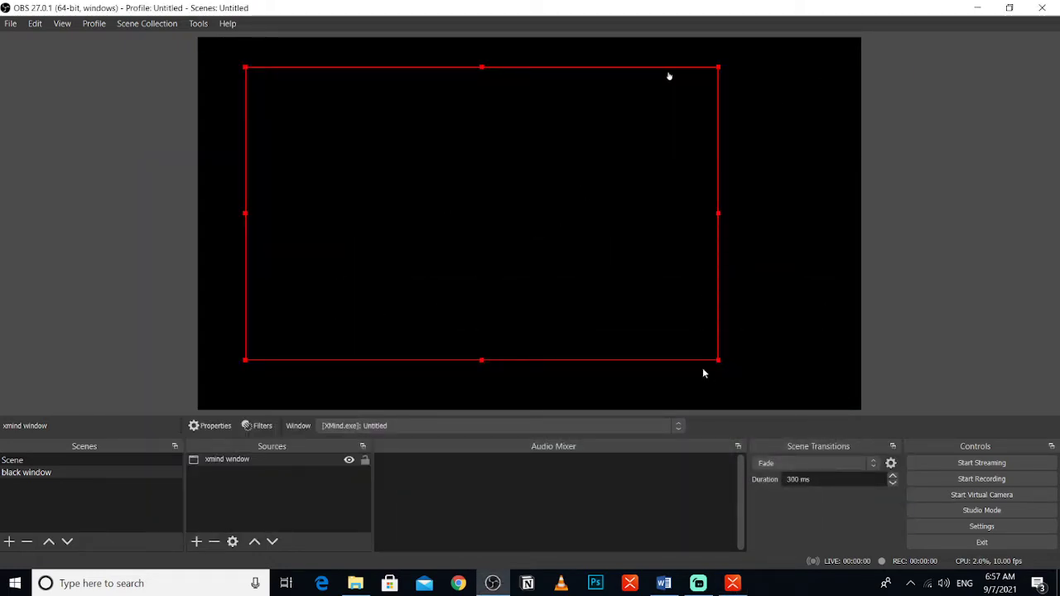
Read Step 1 of the fix instructions in Word, minimize the open windows and refresh the desktop.
left_click(664, 584)
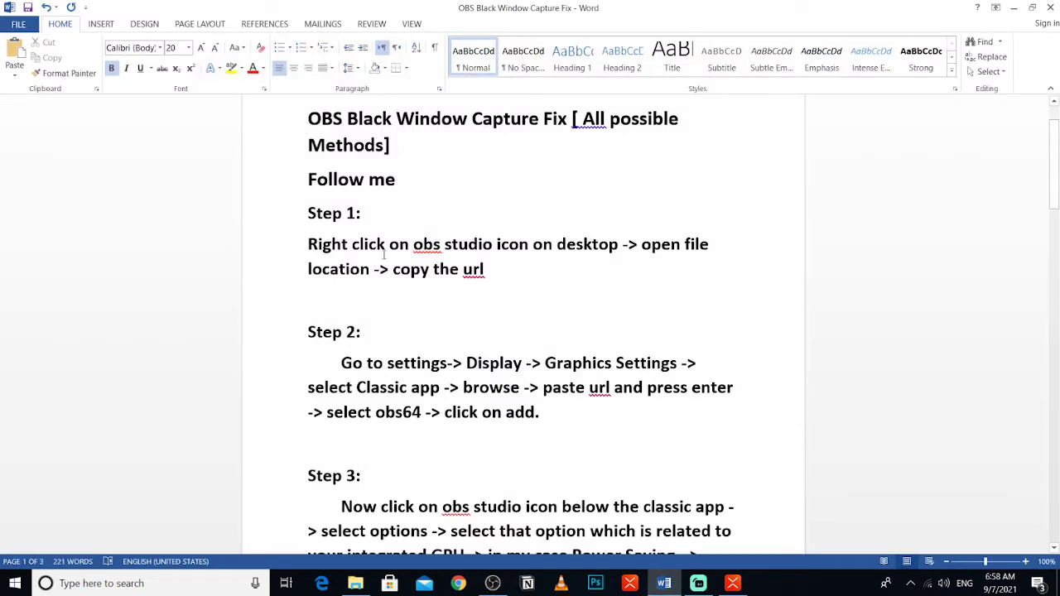
left_click(1012, 7)
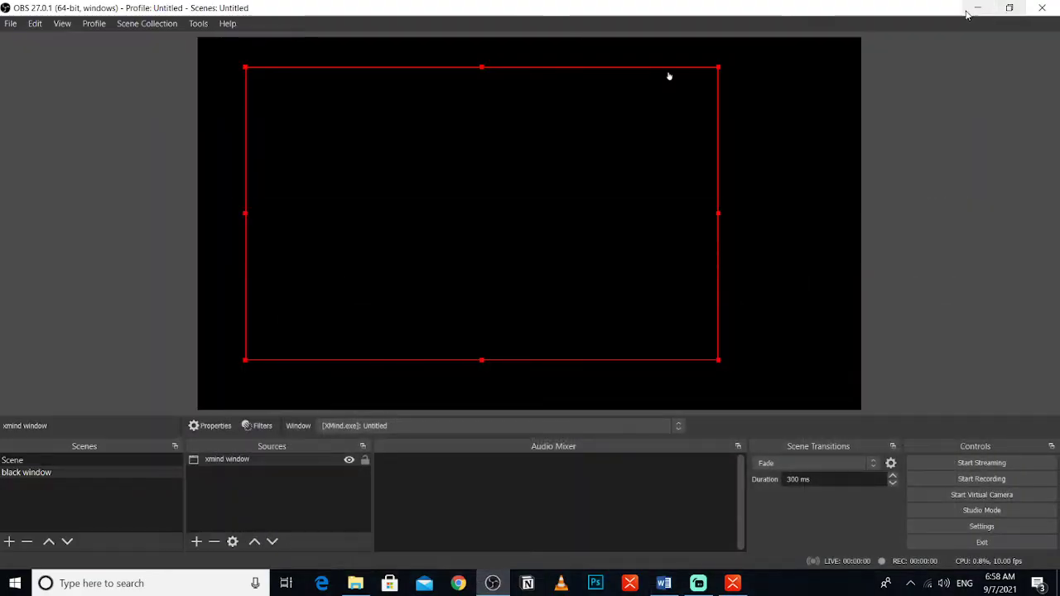
left_click(967, 11)
left_click(968, 10)
right_click(469, 222)
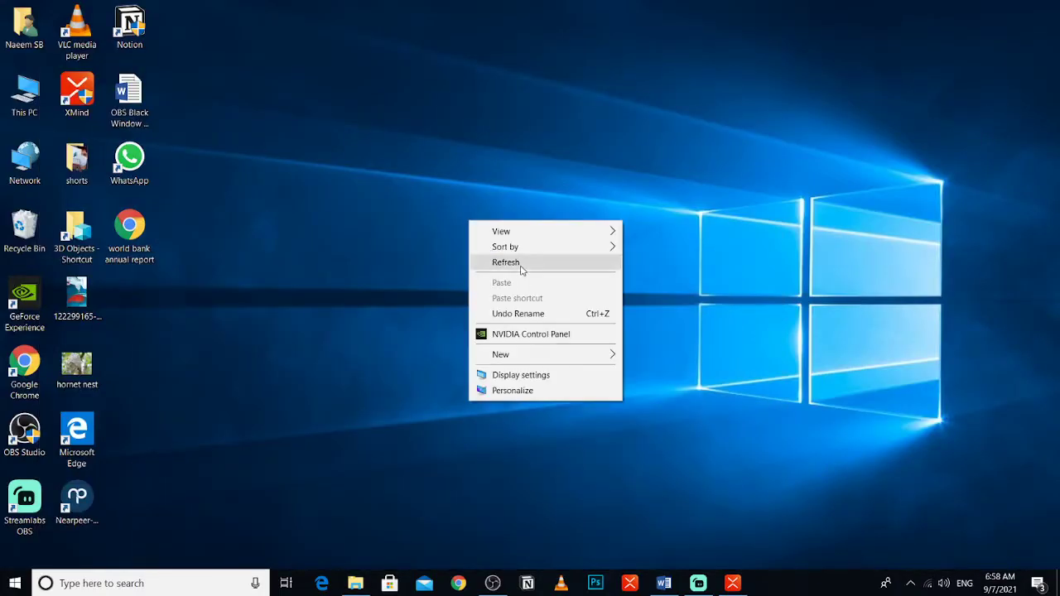
left_click(521, 263)
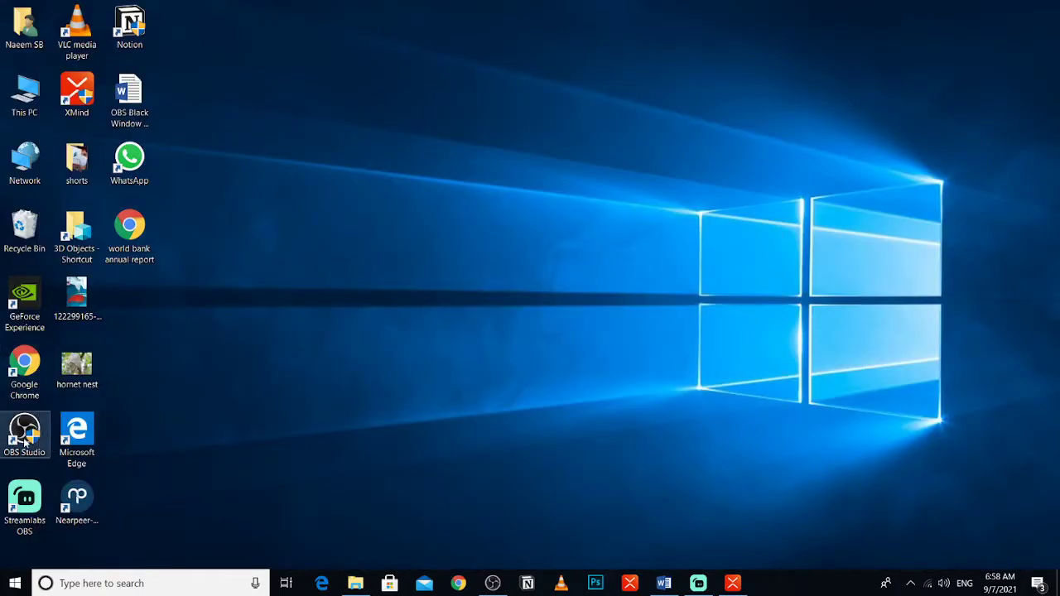
Open the file location of the OBS Studio desktop shortcut, copy the 64bit folder's path and close the folder window.
right_click(25, 443)
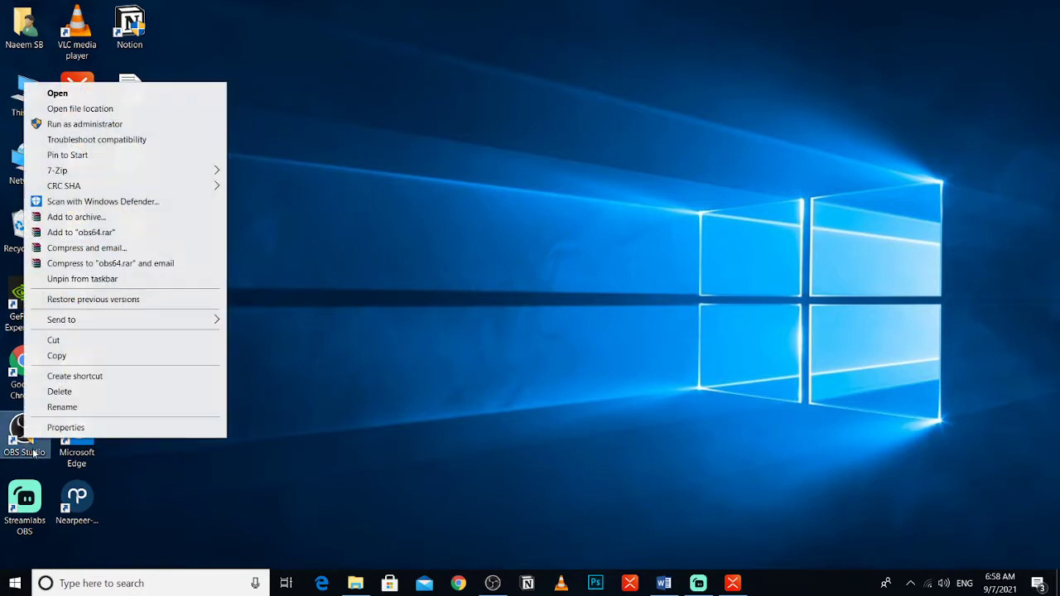
left_click(105, 112)
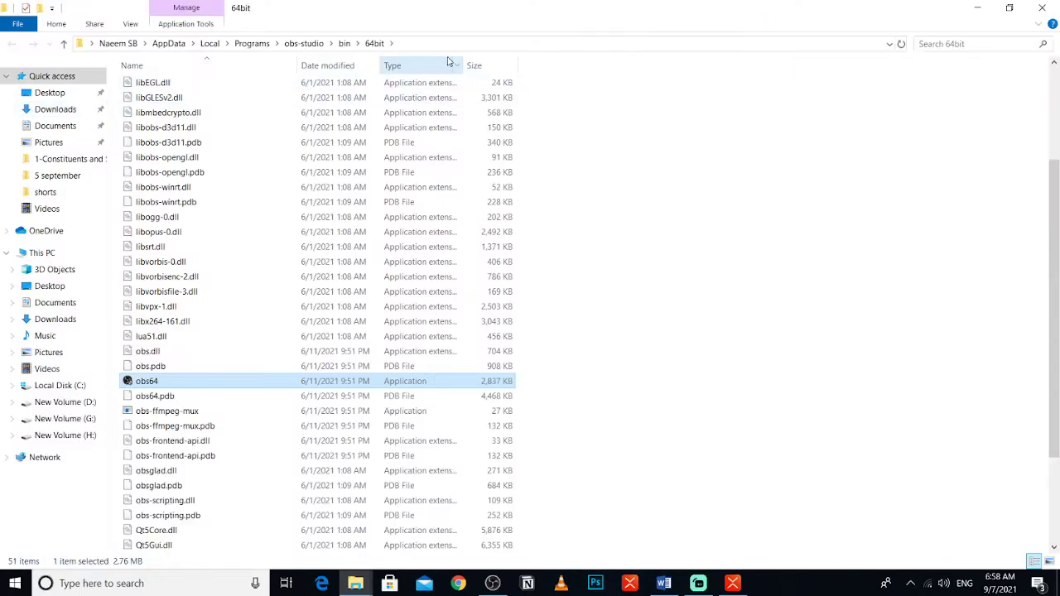
left_click(454, 43)
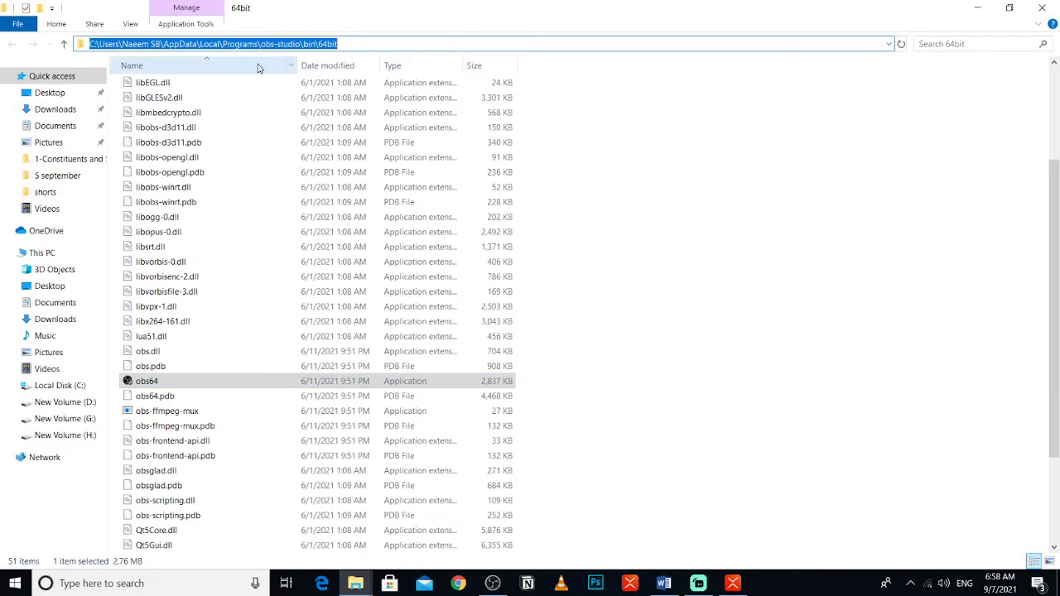
right_click(321, 43)
left_click(347, 83)
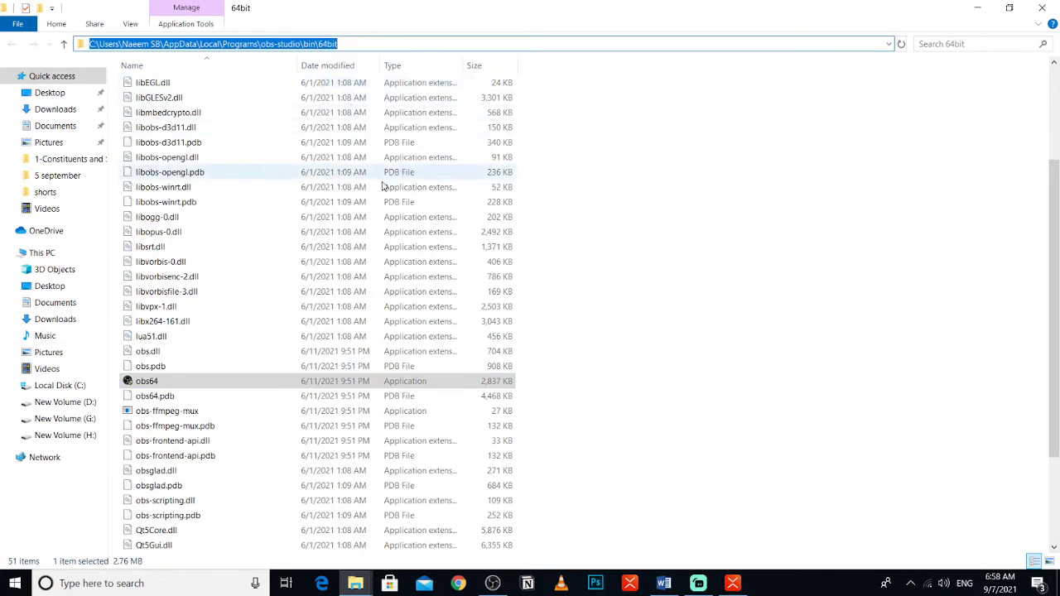
left_click(1051, 6)
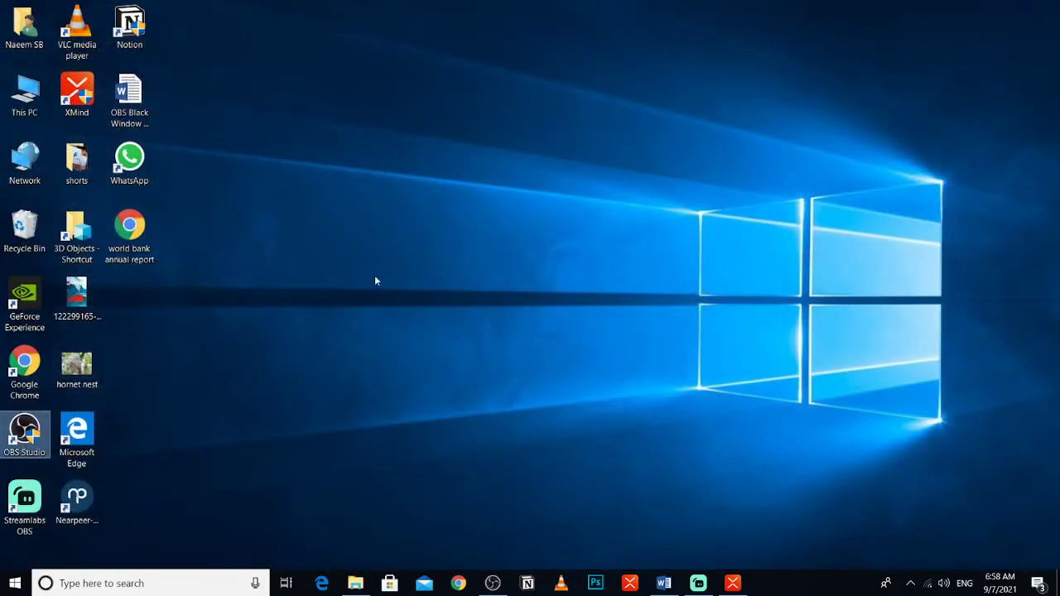
Switch to the Word document and read Step 2 of the fix instructions.
right_click(28, 436)
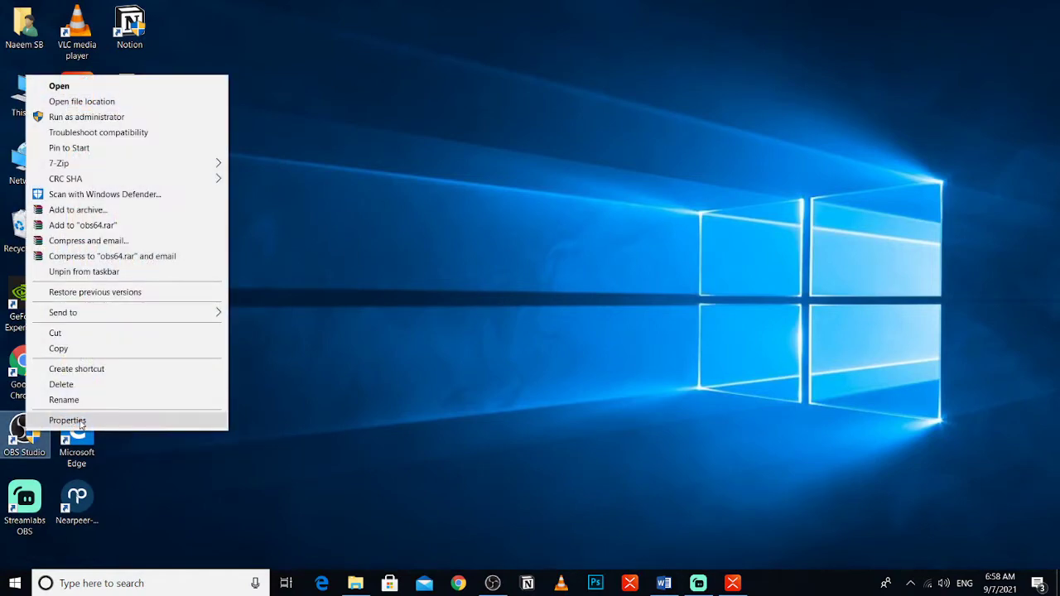
left_click(298, 519)
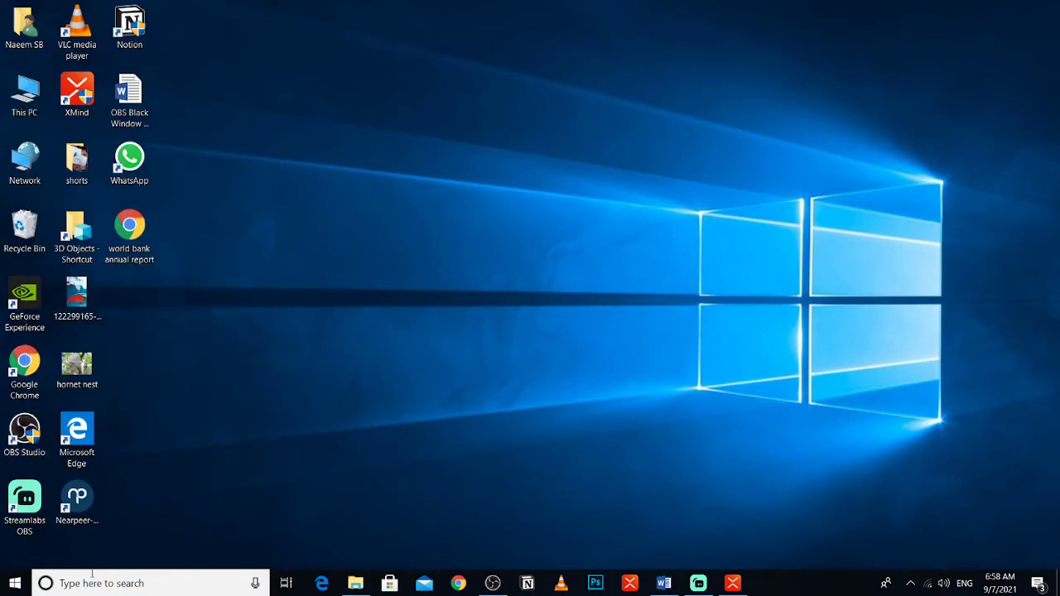
left_click(663, 583)
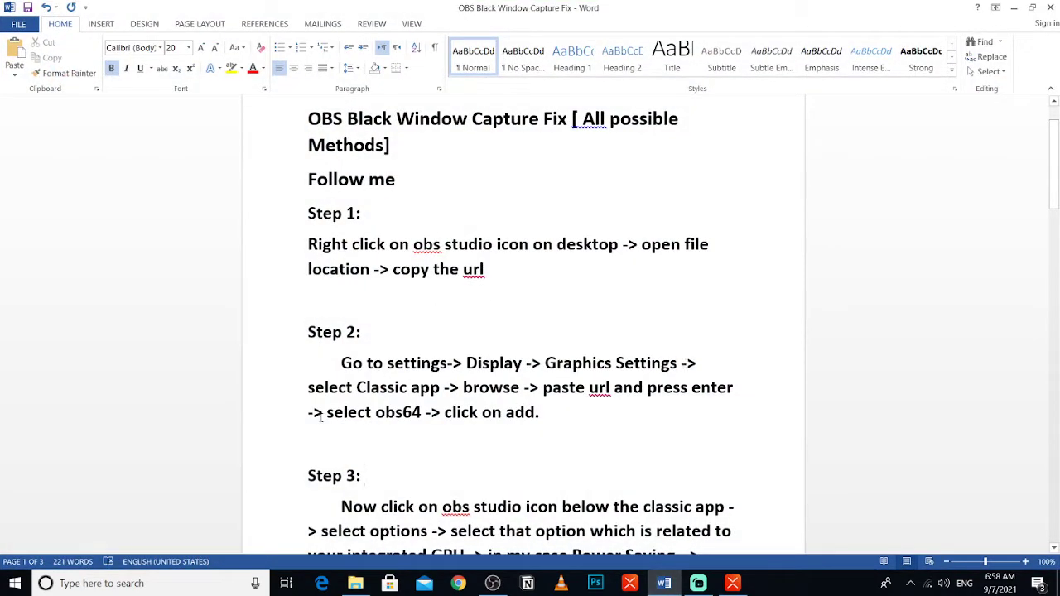
Open Windows Settings and go through the System display options to Graphics settings.
left_click(15, 583)
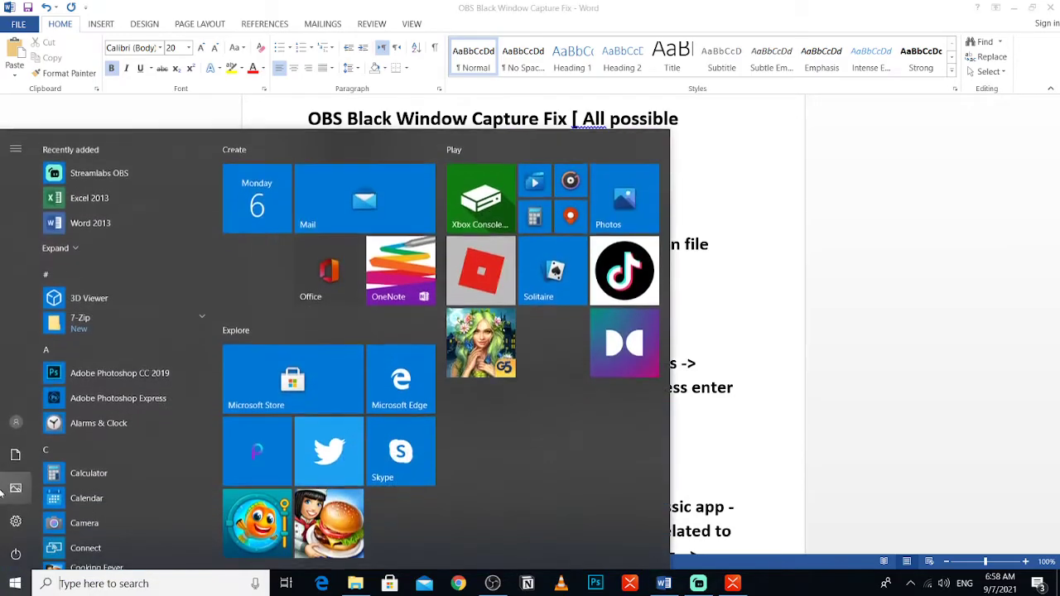
left_click(15, 519)
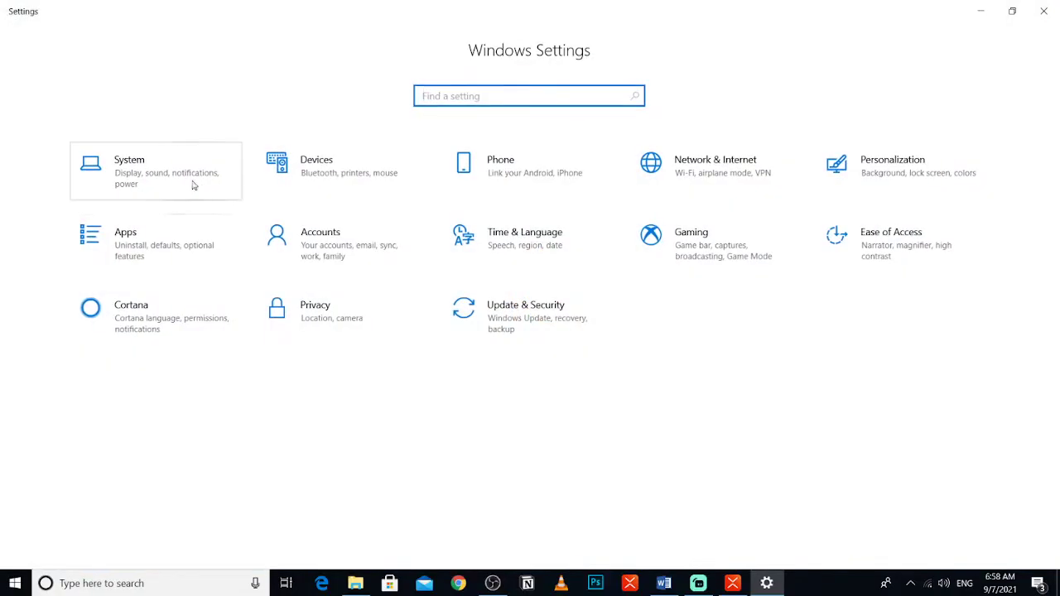
left_click(176, 178)
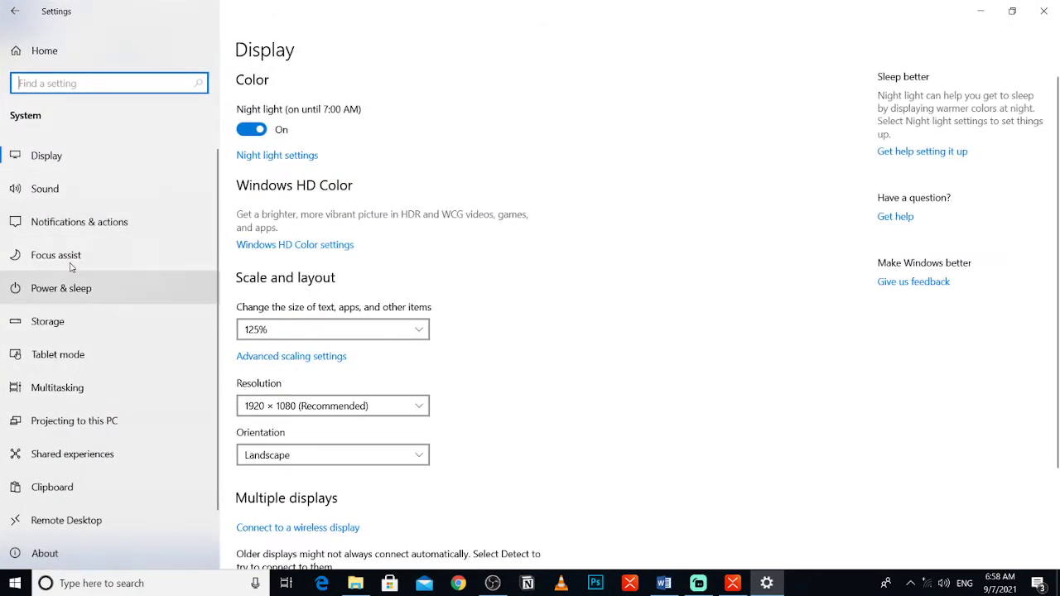
scroll(298, 464, "down", 3)
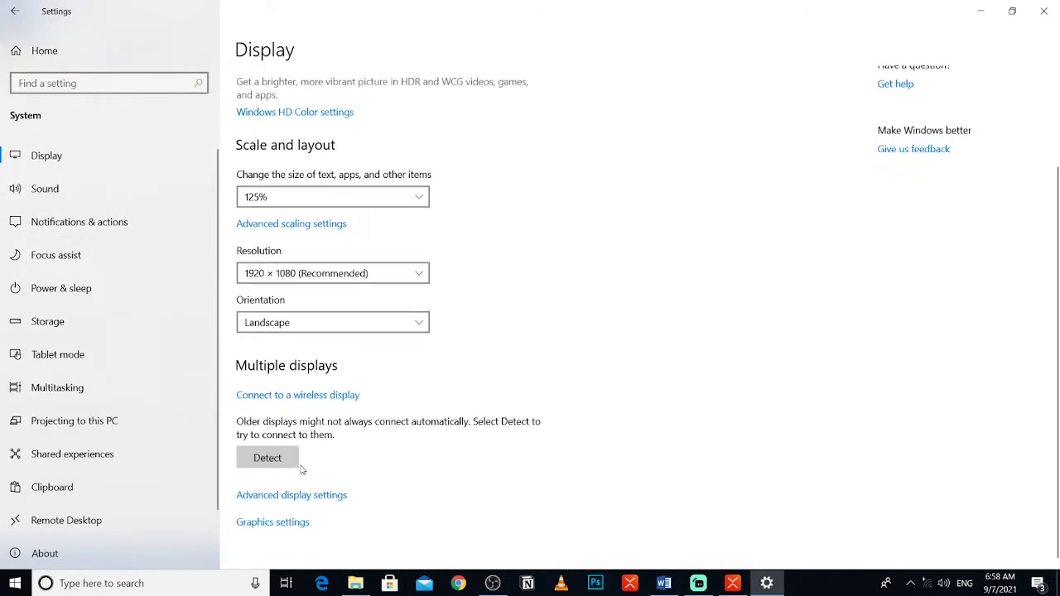
left_click(263, 525)
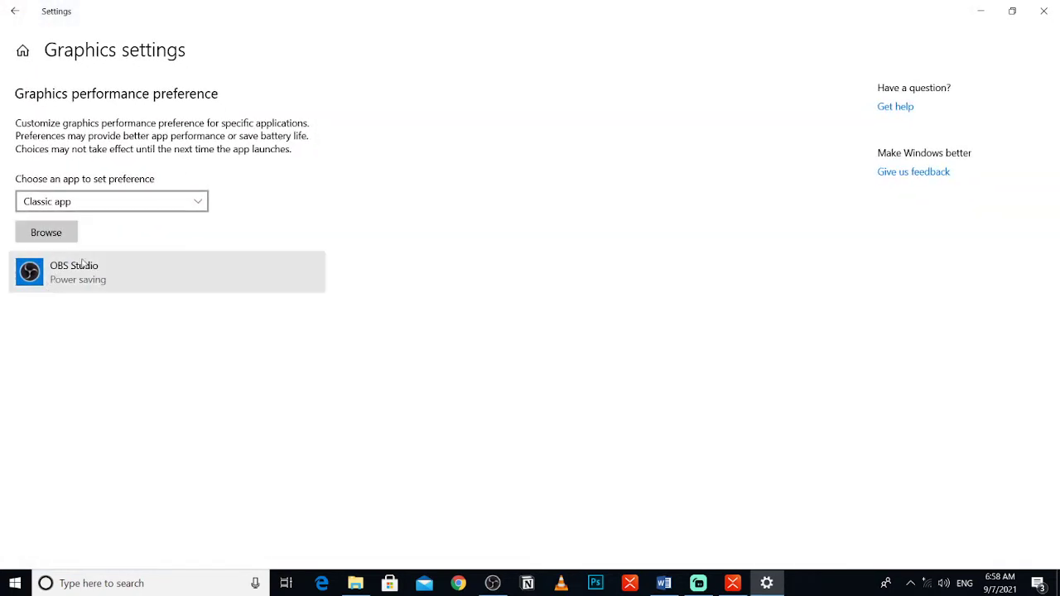
Choose Classic app as the app type and remove the existing OBS Studio entry from the graphics performance preferences.
left_click(119, 203)
left_click(119, 202)
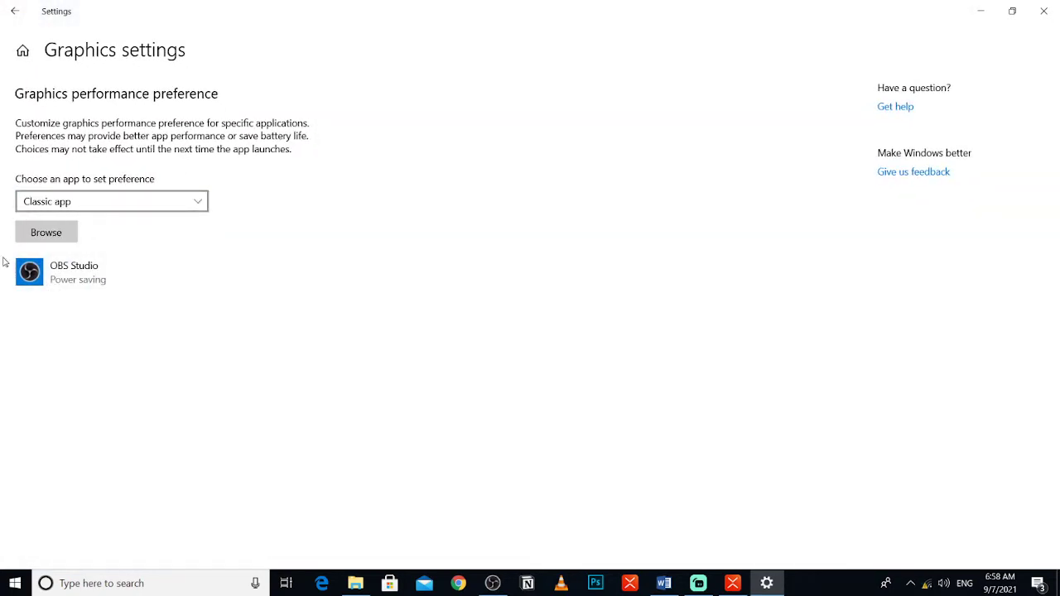
left_click(58, 282)
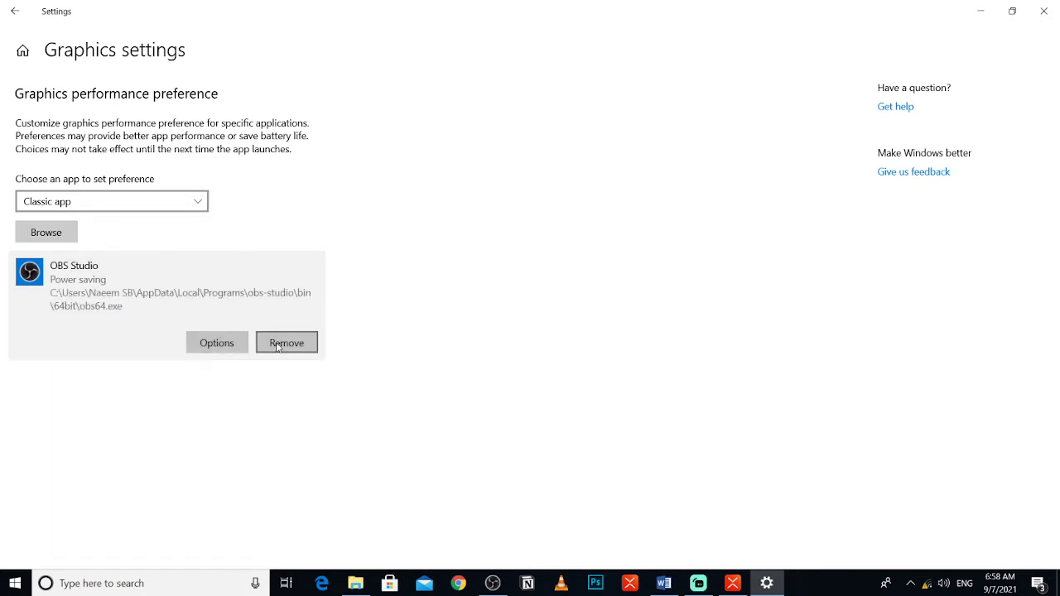
left_click(282, 345)
Browse for a classic app using the copied obs-studio 64bit folder path and add obs64 to the graphics preferences.
left_click(46, 232)
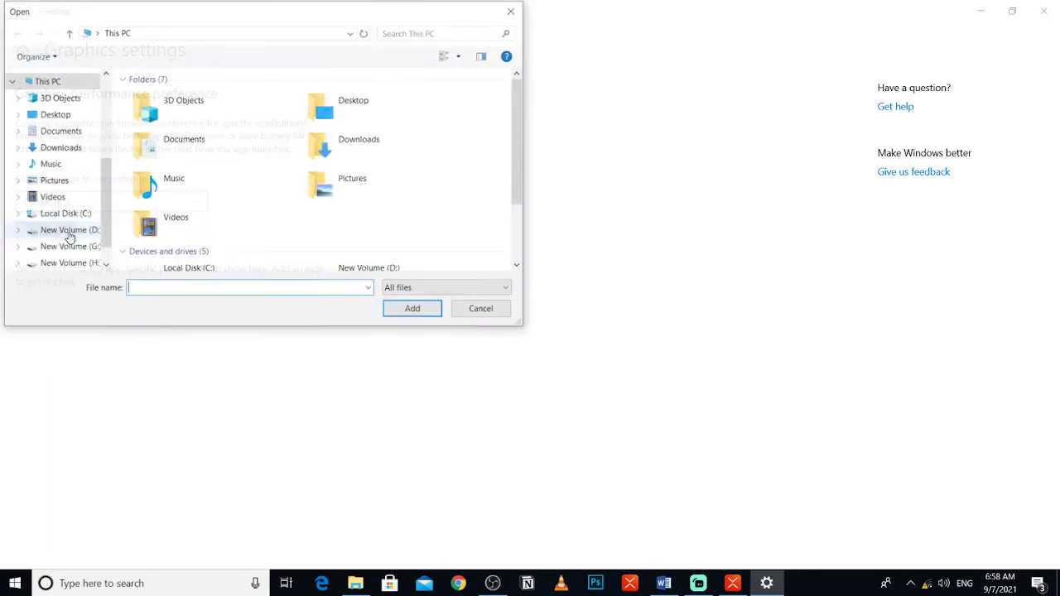
left_click(222, 32)
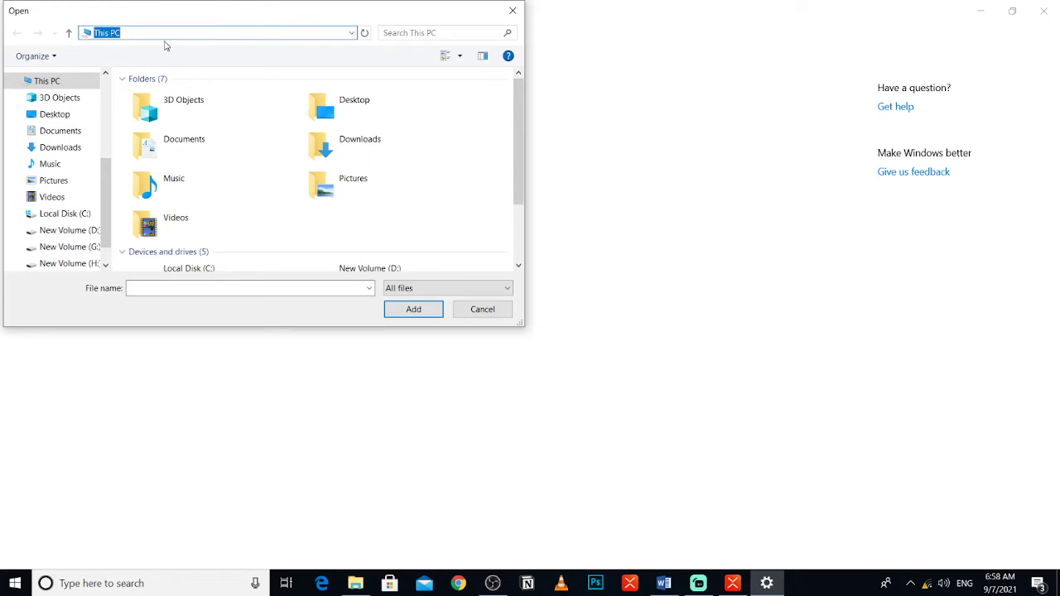
right_click(183, 32)
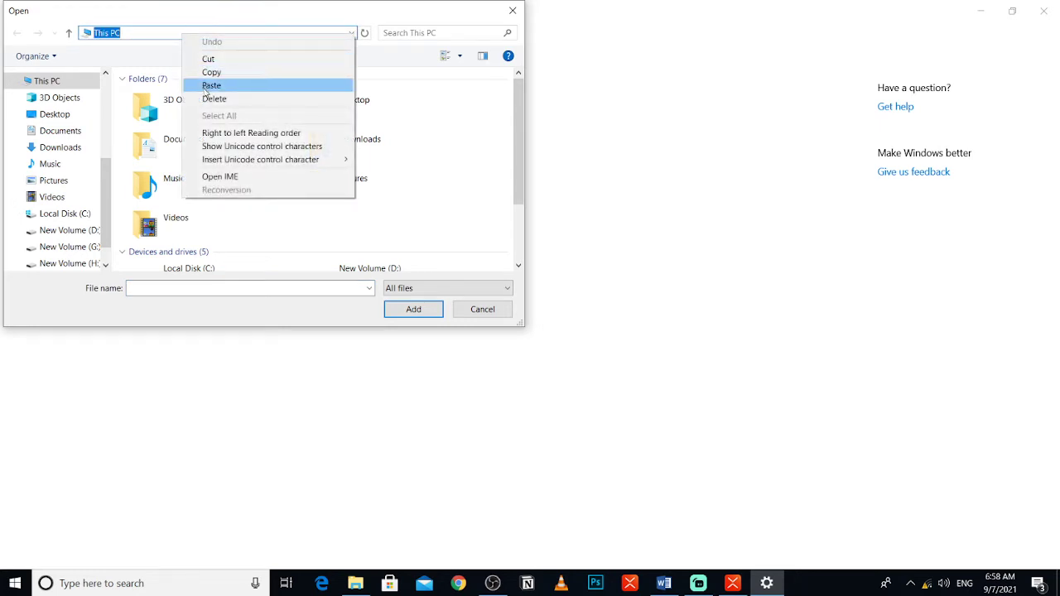
left_click(207, 81)
key("Return")
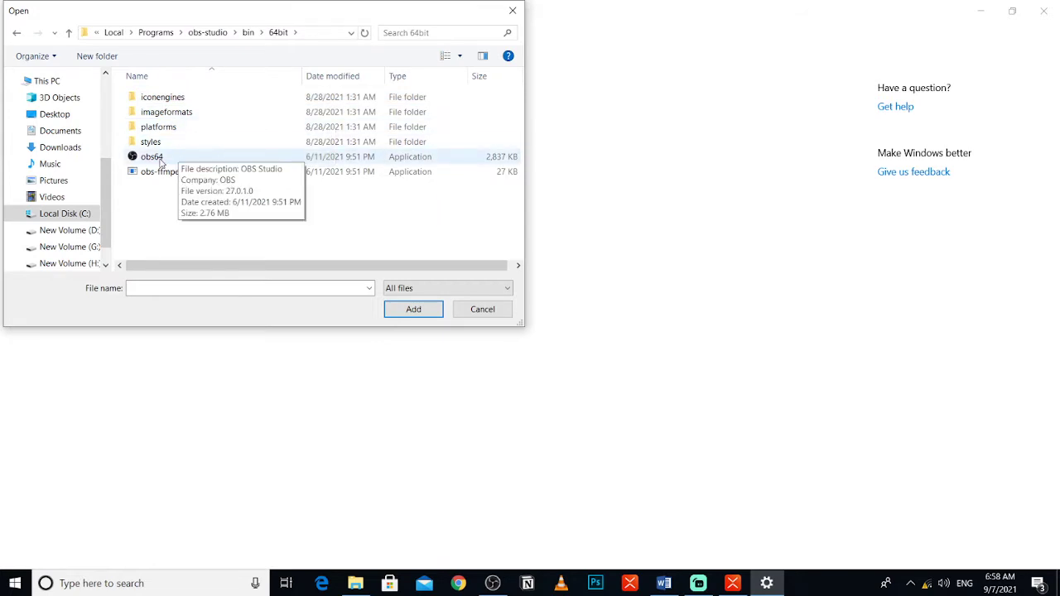
left_click(161, 163)
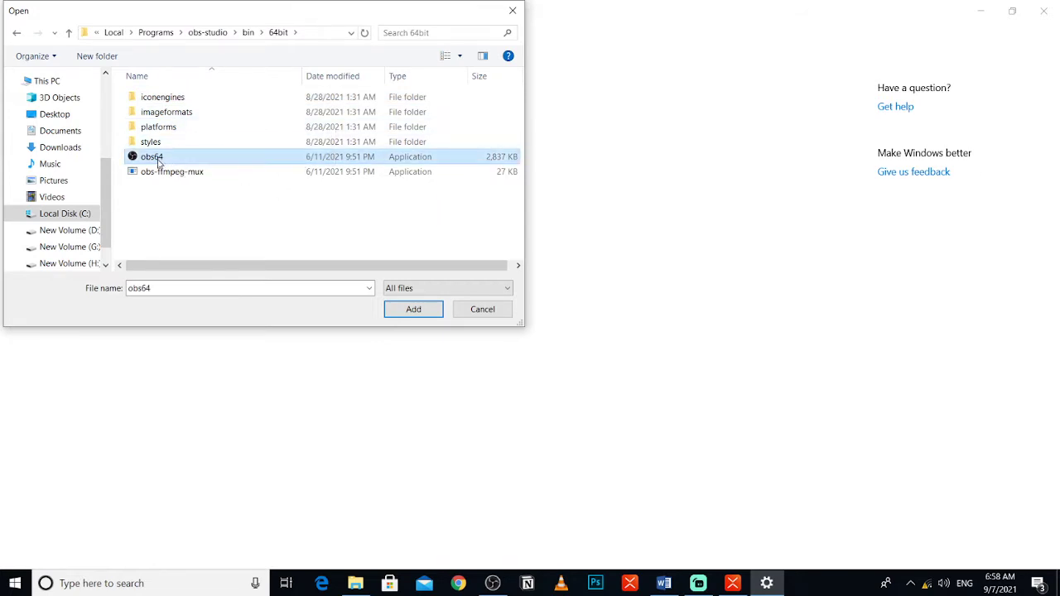
left_click(417, 309)
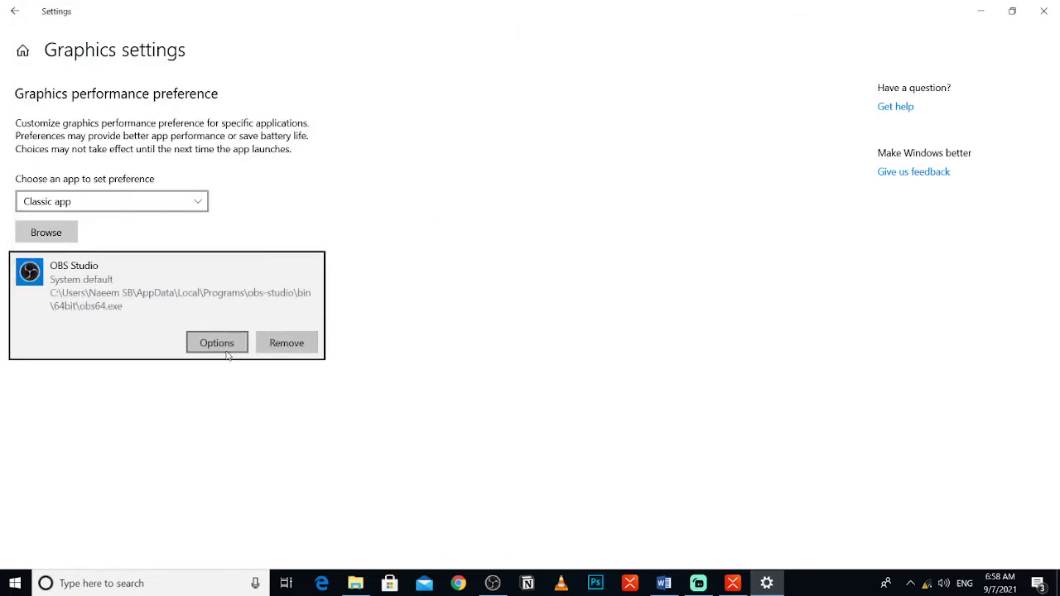
Read Step 3 of the fix instructions in Word and return to the Graphics settings window.
left_click(663, 583)
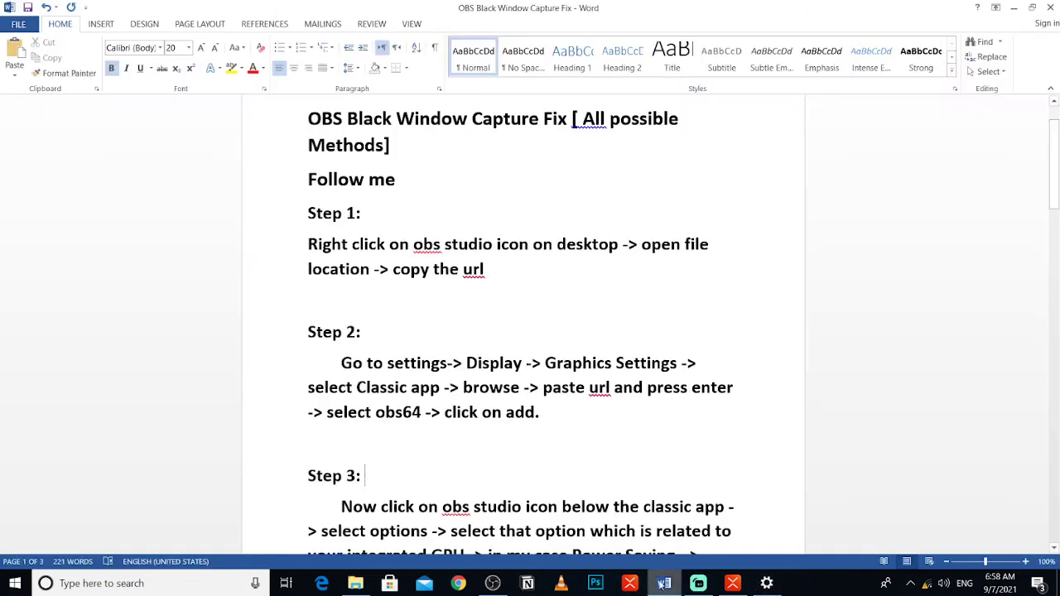
scroll(423, 388, "down", 2)
scroll(423, 388, "down", 2)
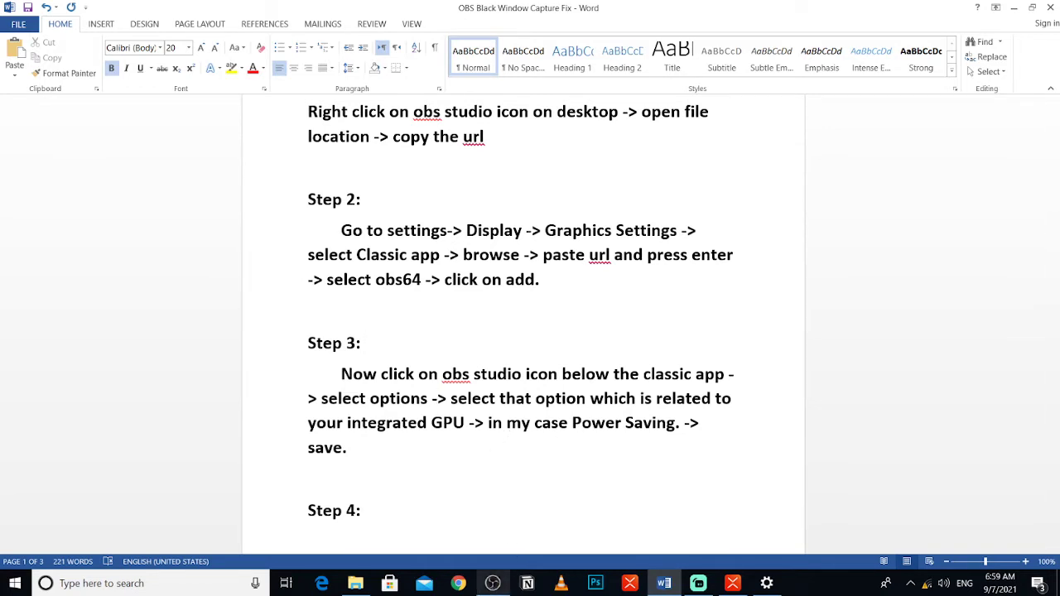
mouse_move(493, 583)
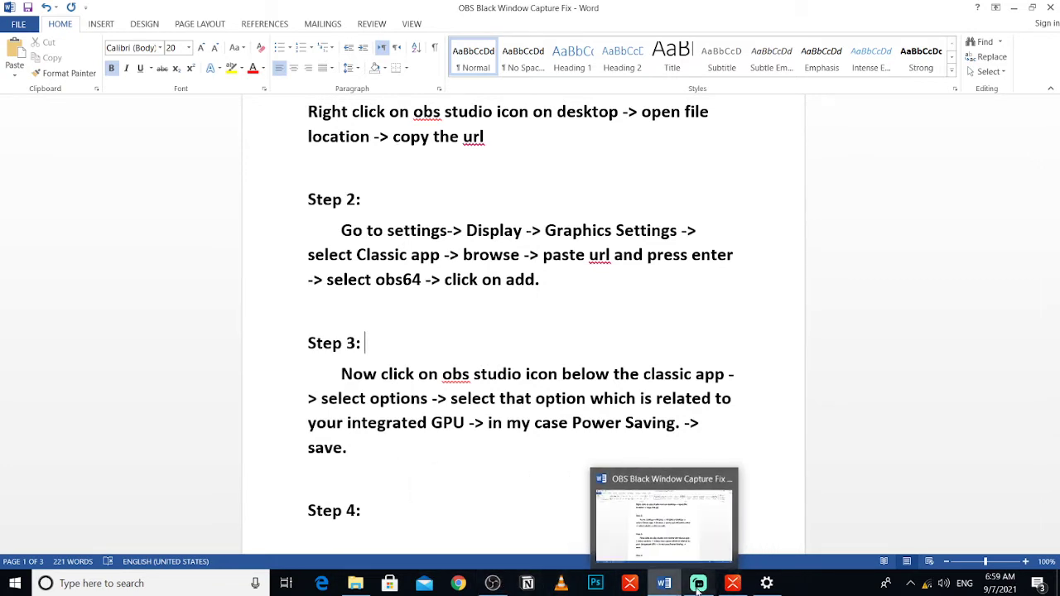
left_click(766, 583)
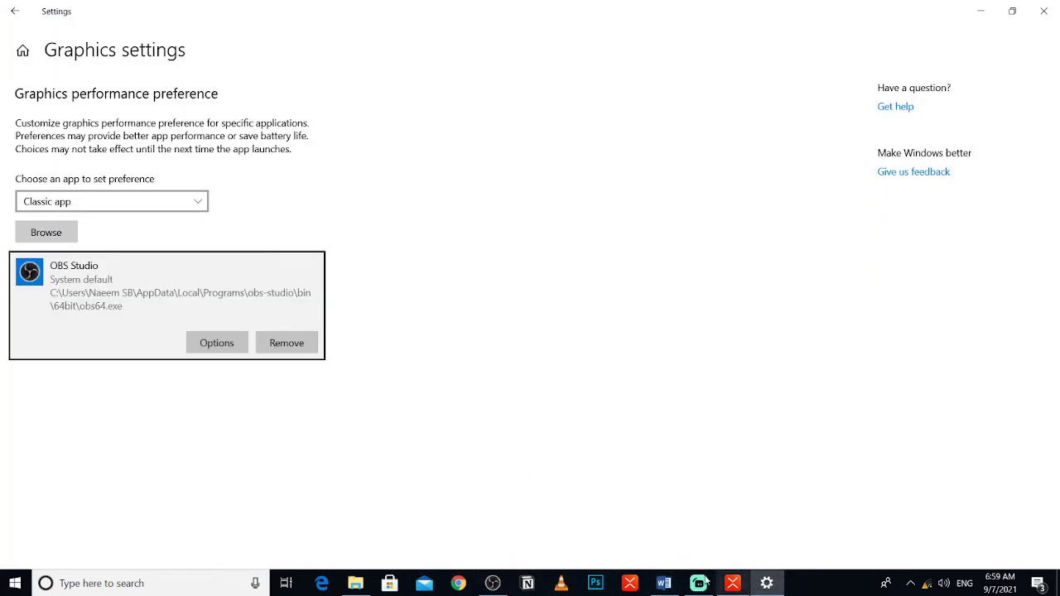
Set the OBS Studio graphics preference to Power saving, save it and close the Settings window.
left_click(215, 343)
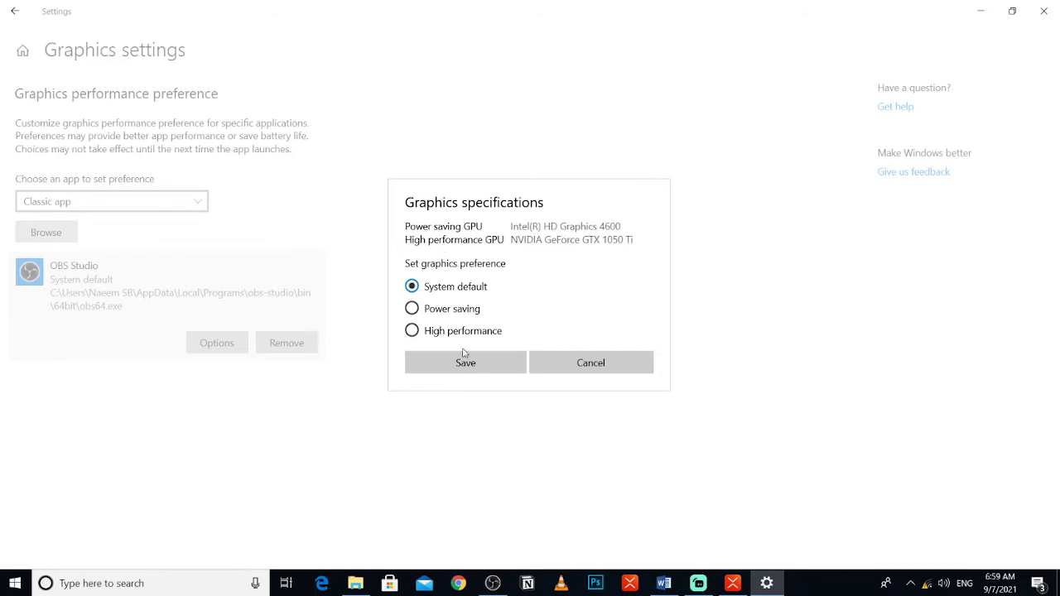
left_click(434, 329)
left_click(425, 310)
left_click(489, 371)
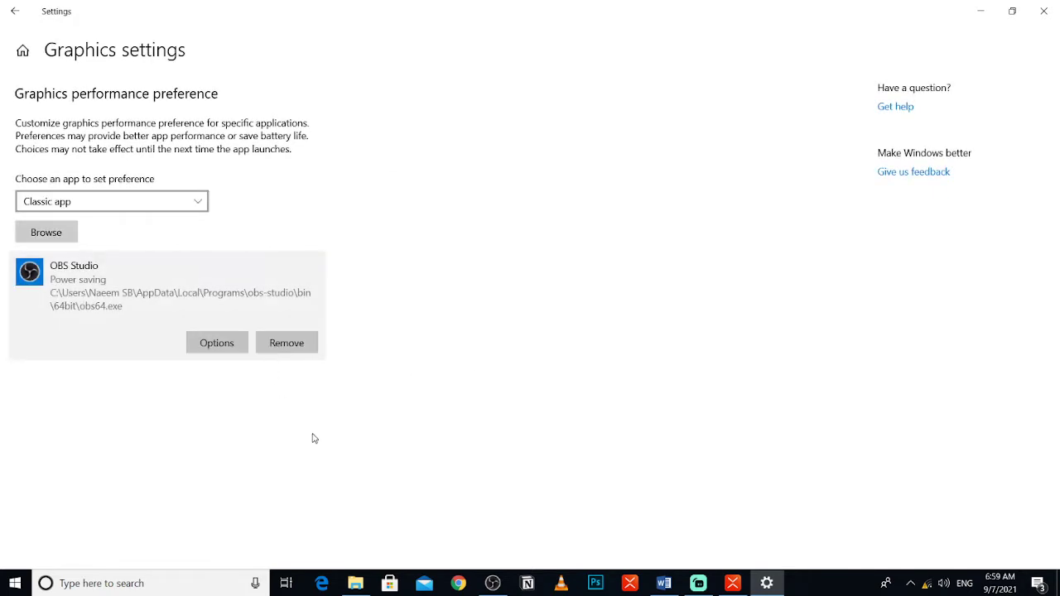
left_click(1043, 11)
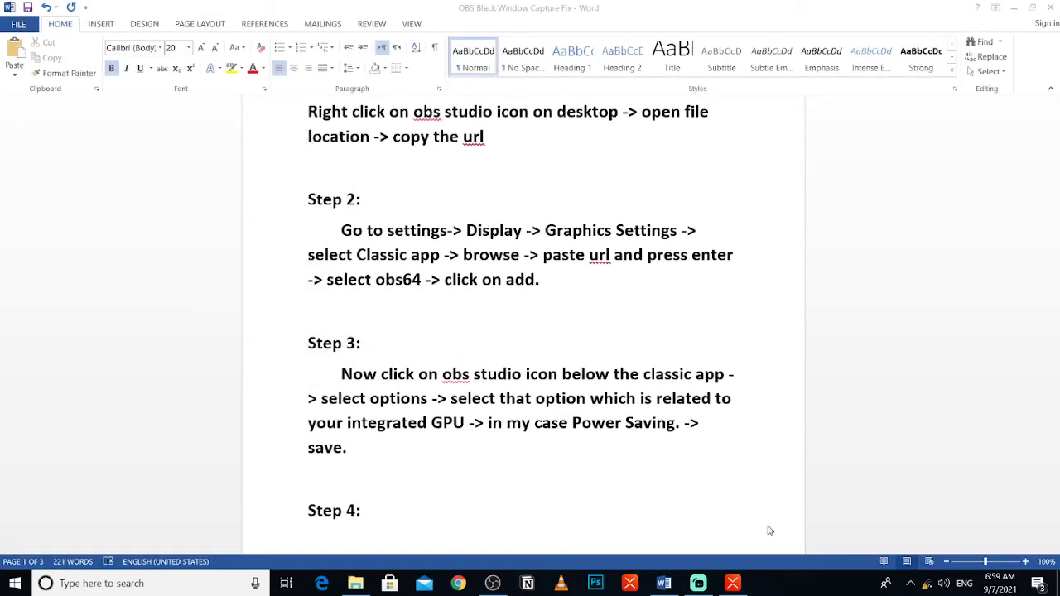
Read Step 4 of the fix instructions in Word, minimize the document and refresh the desktop.
scroll(401, 453, "down", 10)
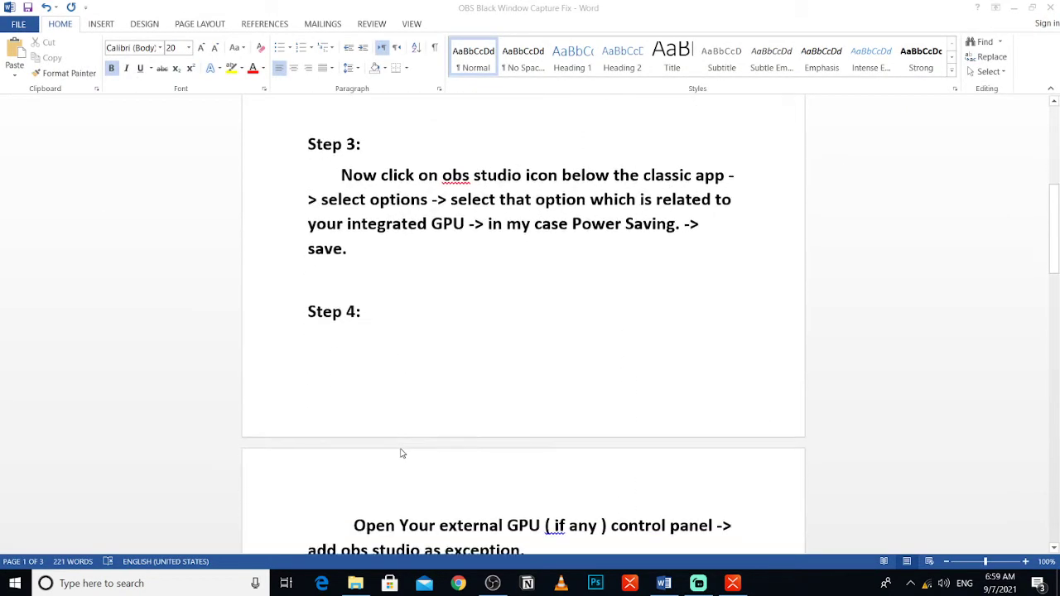
scroll(405, 342, "down", 1)
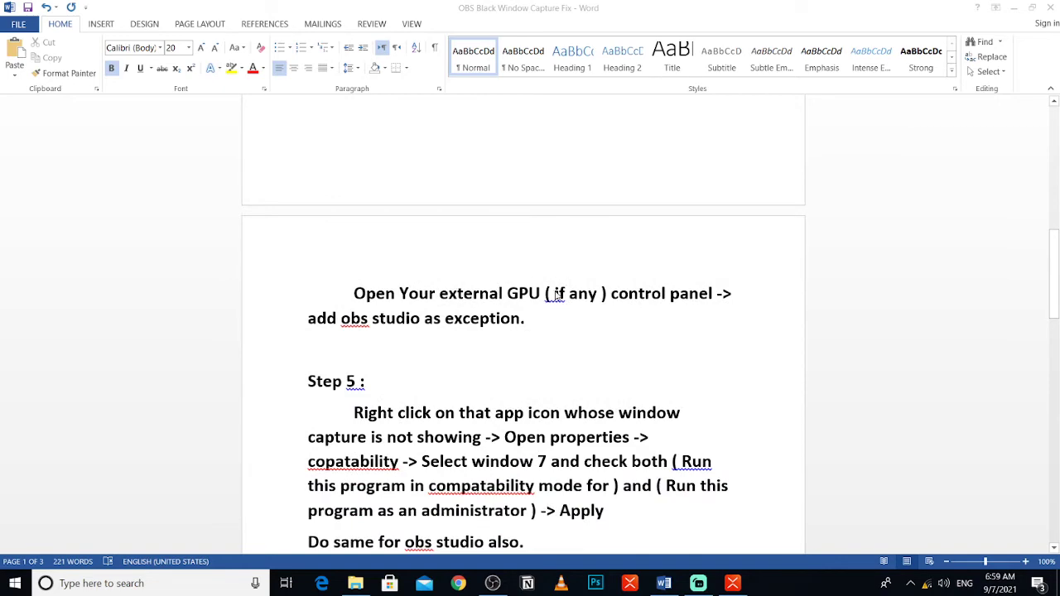
left_click(1014, 10)
right_click(491, 129)
left_click(542, 171)
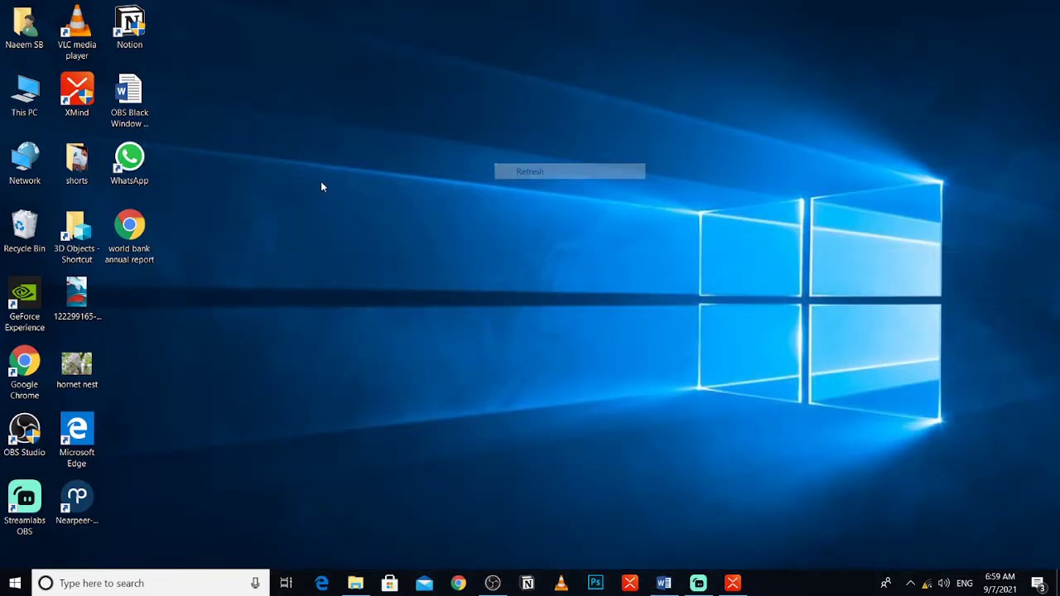
Open NVIDIA Control Panel and check the 3D program settings and the list of addable programs for OBS Studio.
right_click(322, 187)
left_click(399, 296)
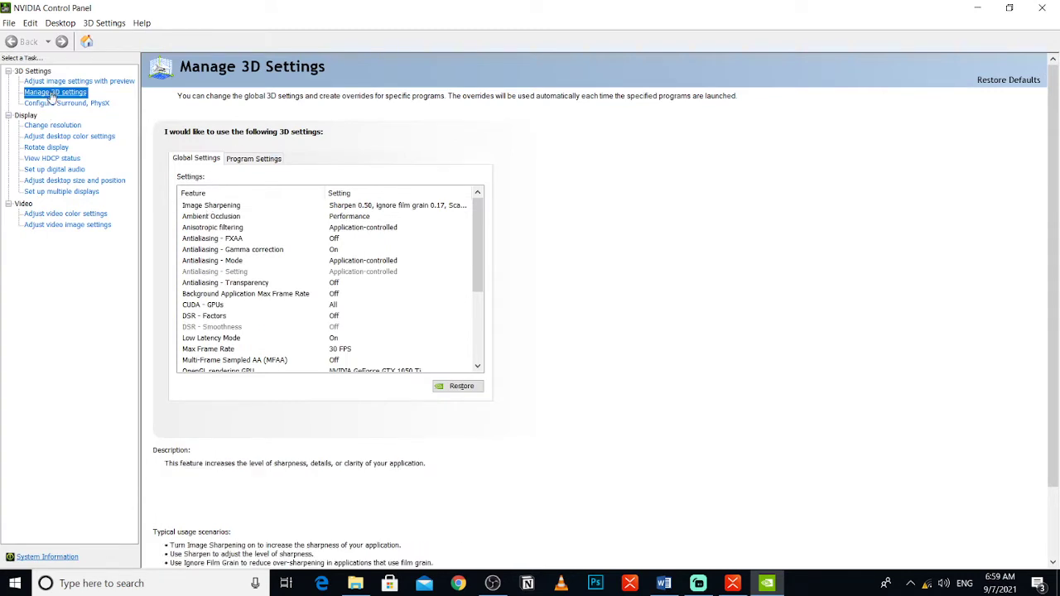
left_click(270, 161)
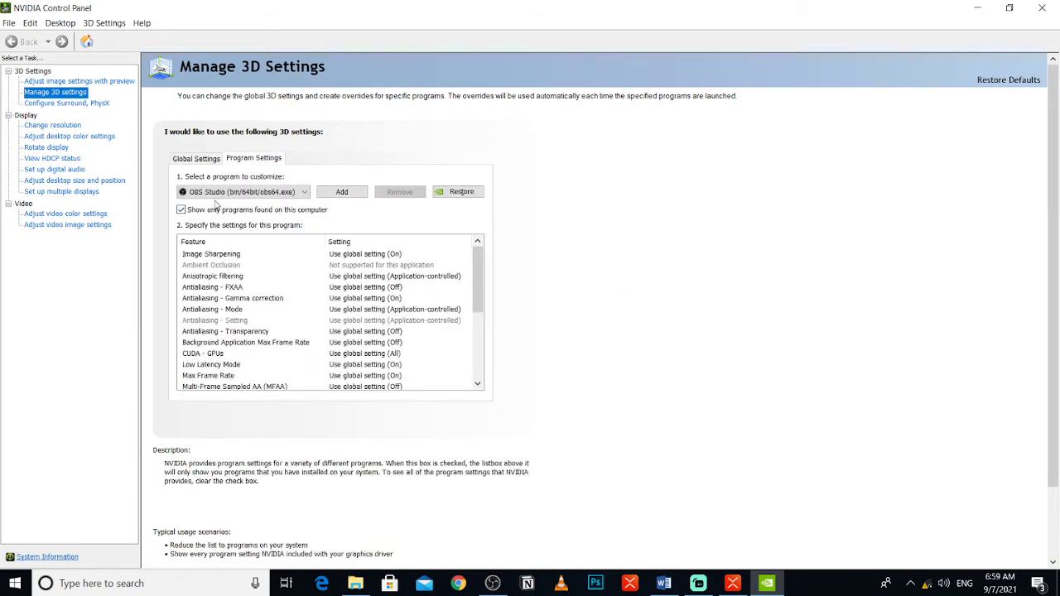
left_click(341, 192)
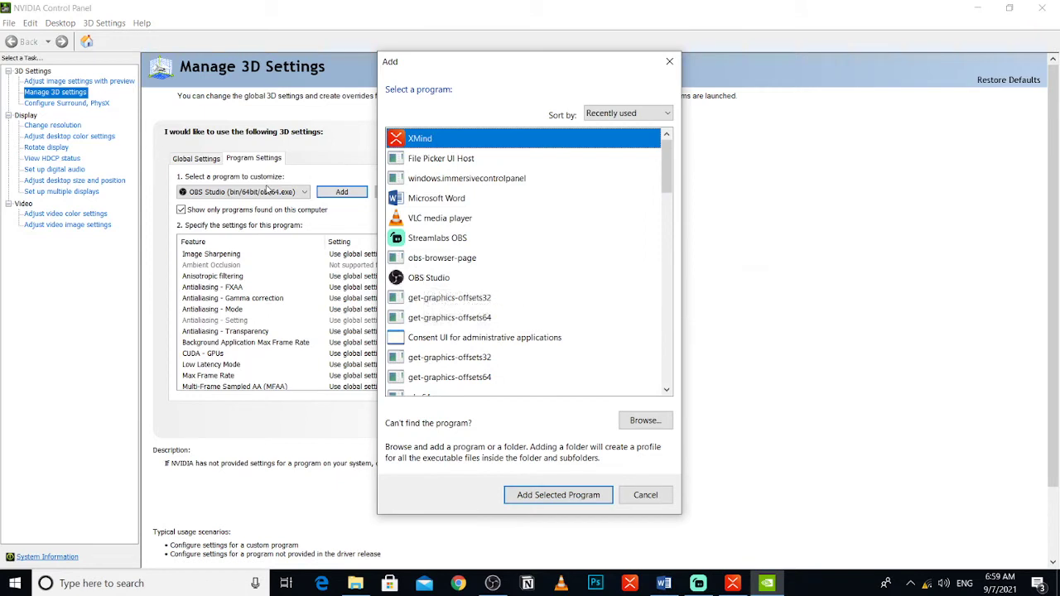
left_click(645, 494)
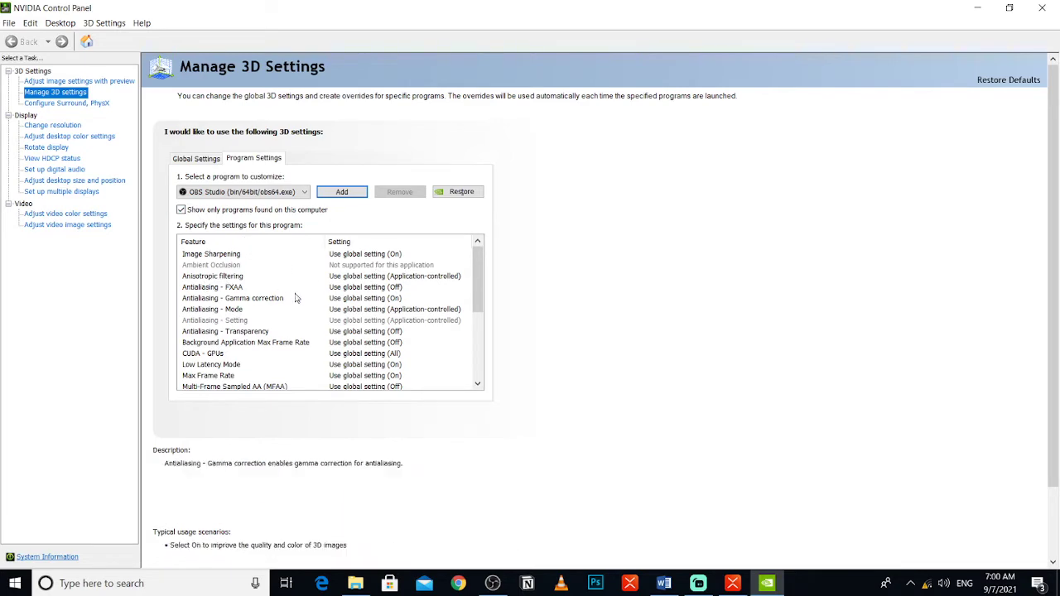
Review the 3D settings listed for OBS Studio, including the OpenGL rendering GPU, and close NVIDIA Control Panel.
scroll(323, 348, "down", 4)
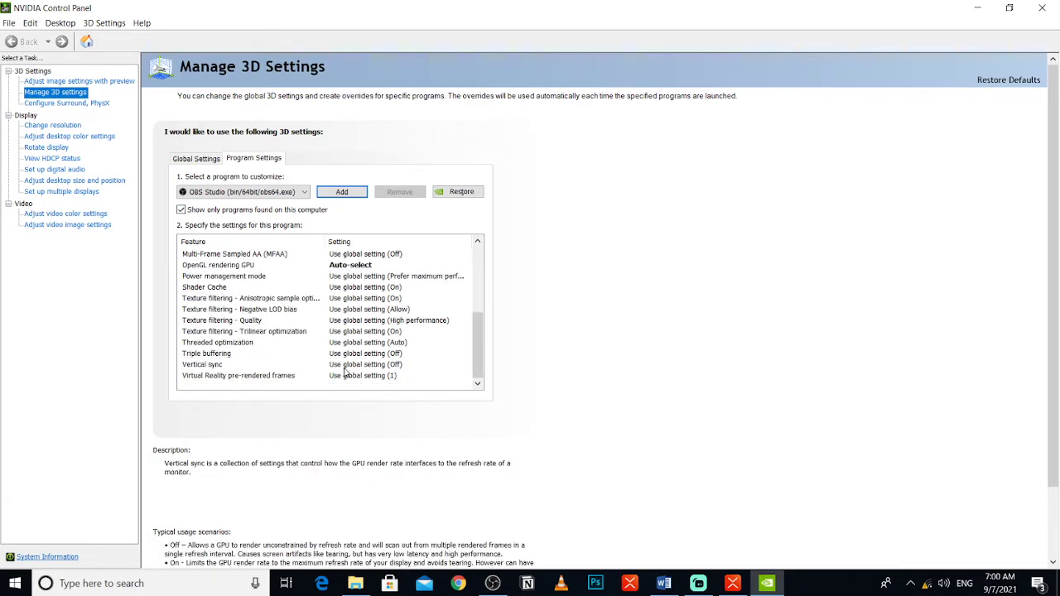
scroll(331, 368, "up", 2)
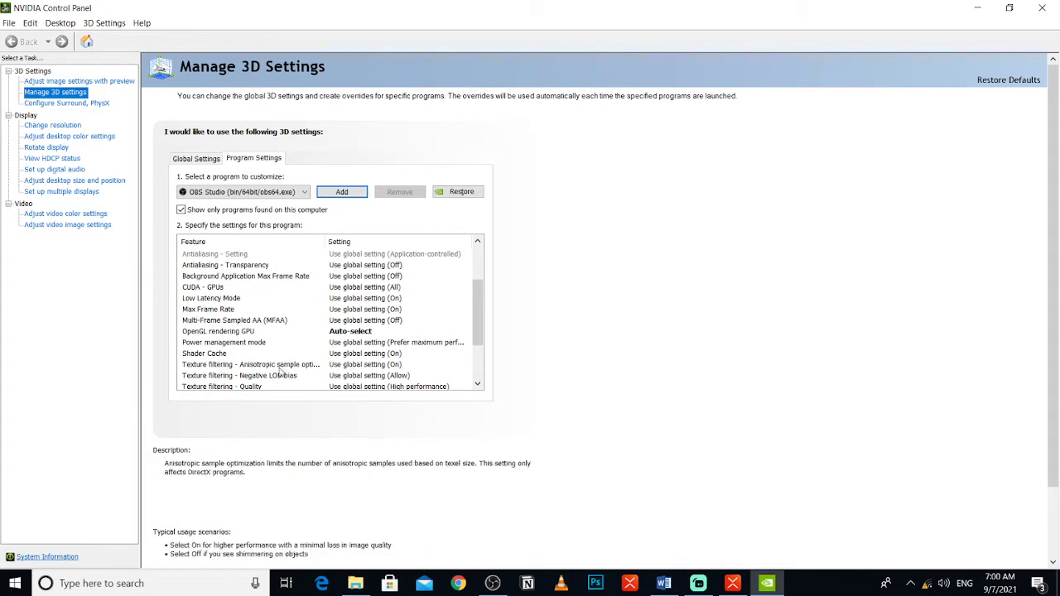
scroll(253, 372, "down", 1)
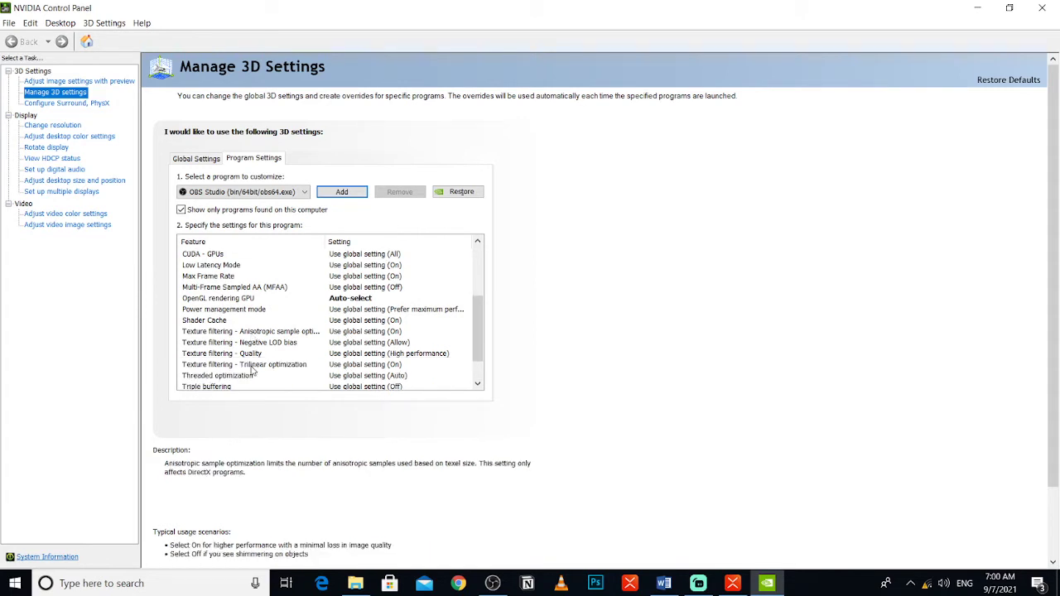
scroll(253, 373, "down", 1)
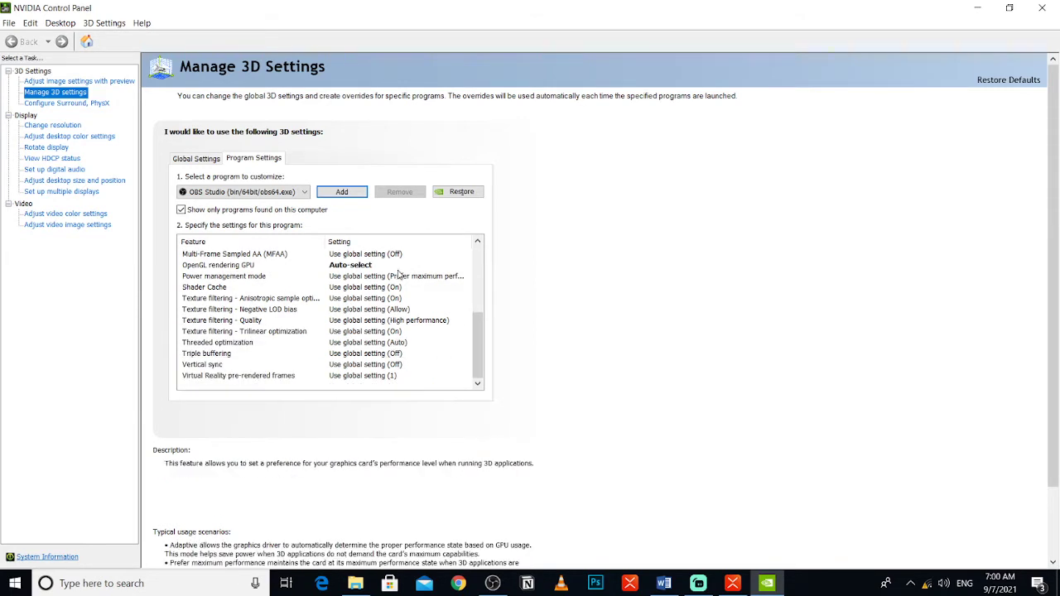
scroll(555, 307, "down", 2)
left_click(1041, 7)
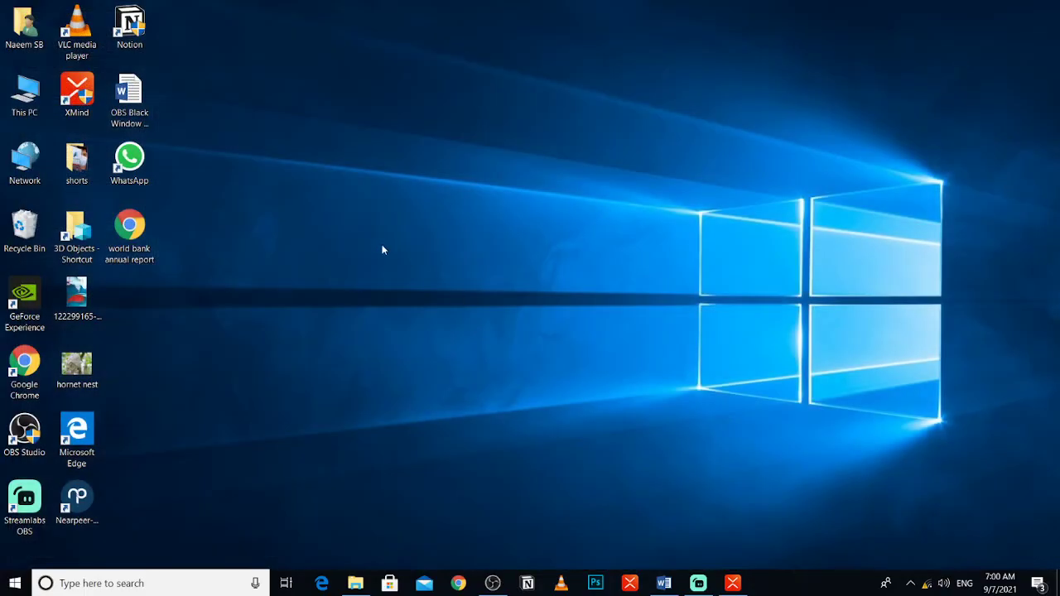
Read Step 5 of the fix instructions in Word and view the XMind window, minimizing both to return to the desktop.
right_click(381, 247)
left_click(421, 286)
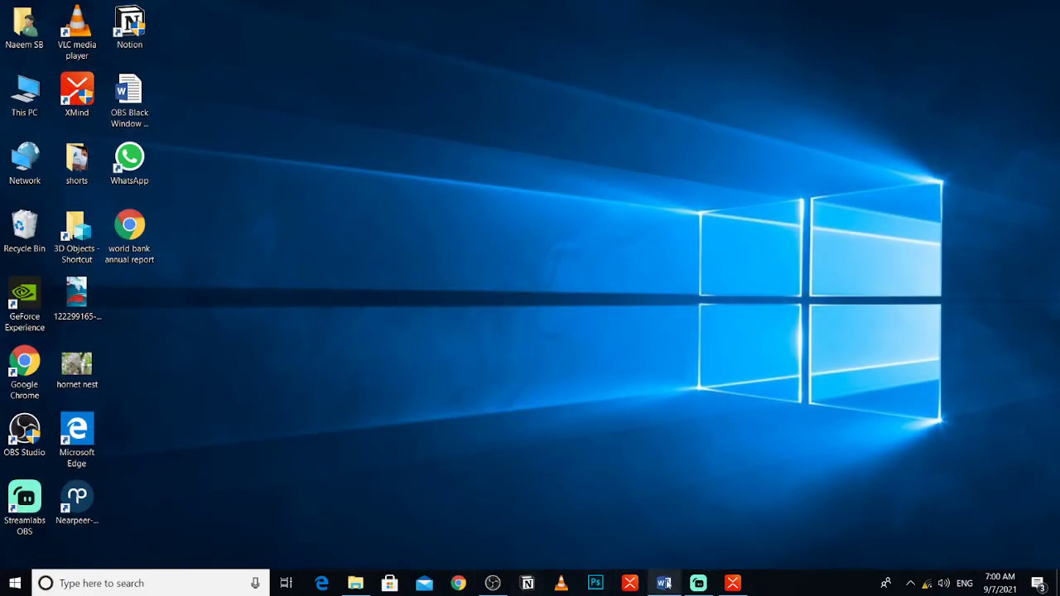
left_click(663, 583)
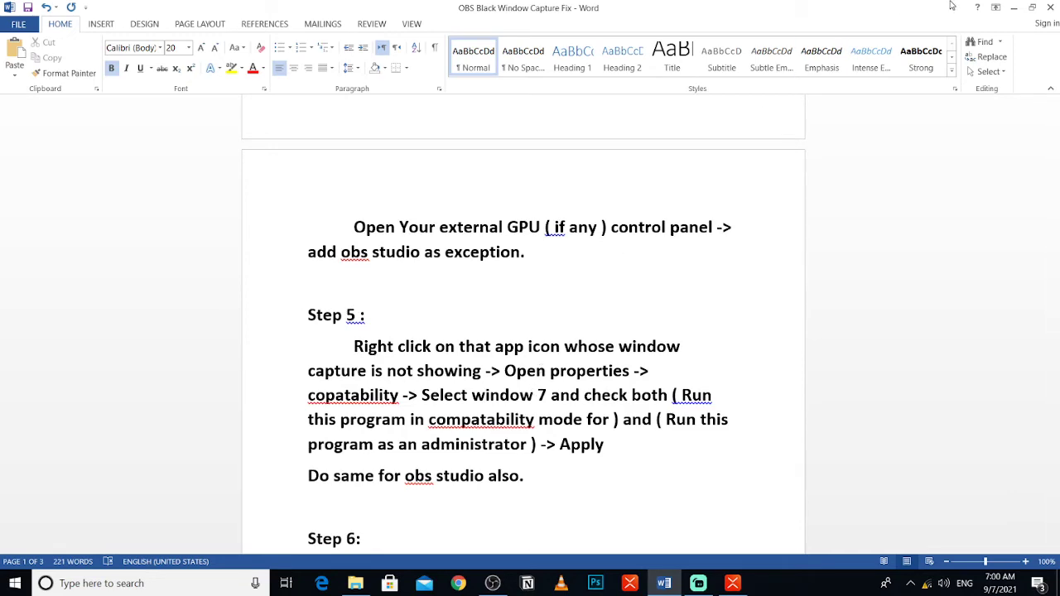
left_click(1014, 9)
right_click(450, 150)
left_click(476, 196)
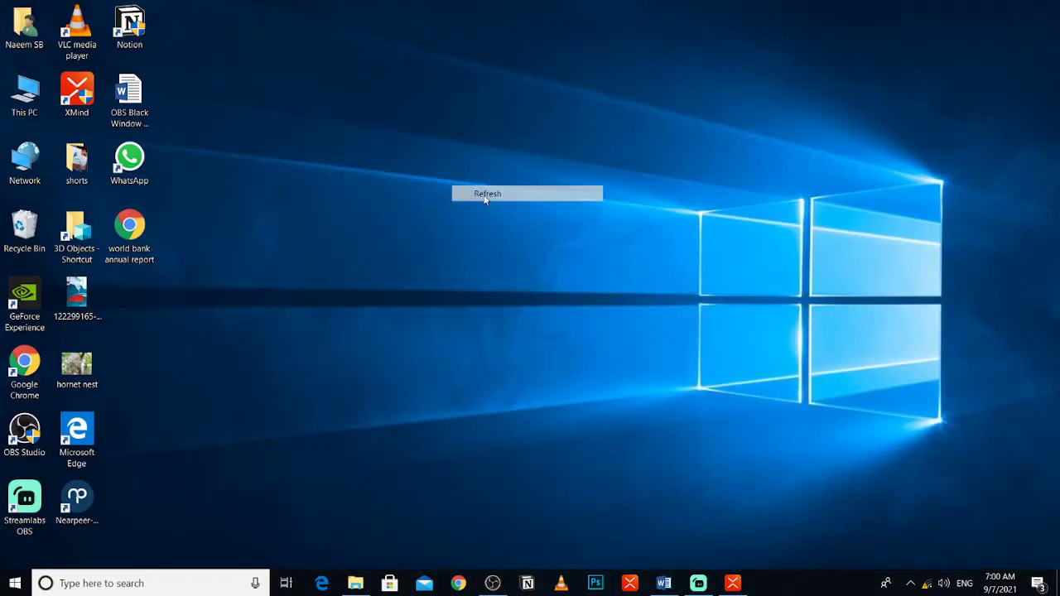
left_click(732, 583)
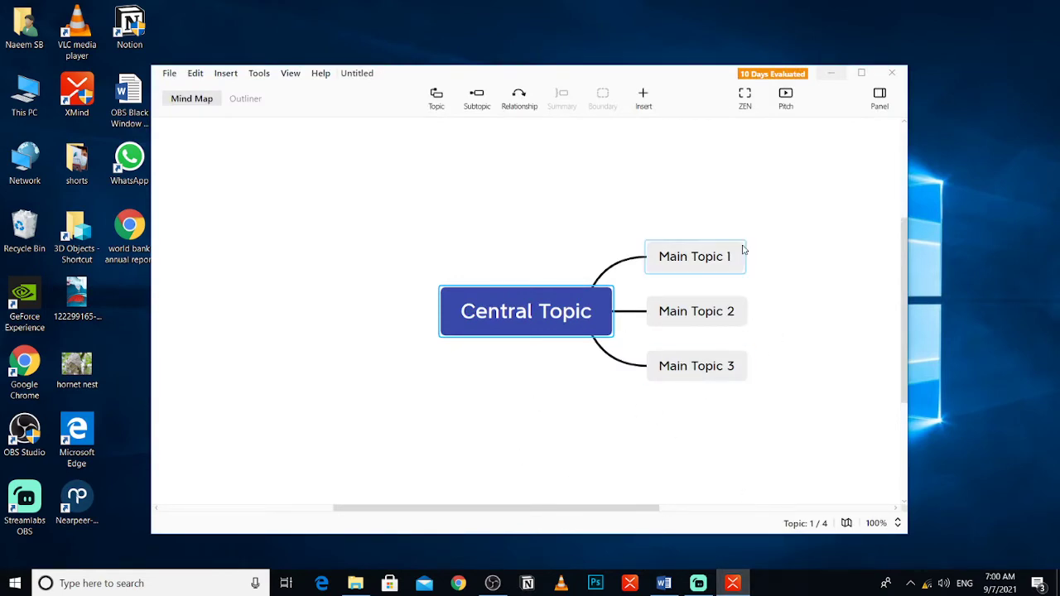
left_click(829, 73)
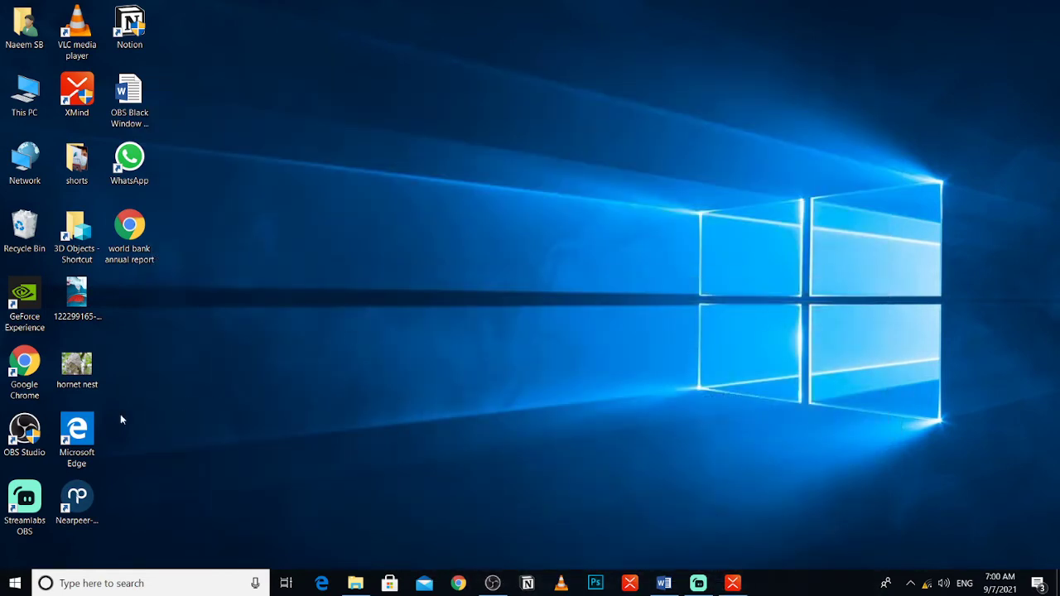
Set the OBS Studio shortcut's properties to run in Windows 7 compatibility mode, apply the change and close the dialog.
right_click(32, 432)
left_click(75, 423)
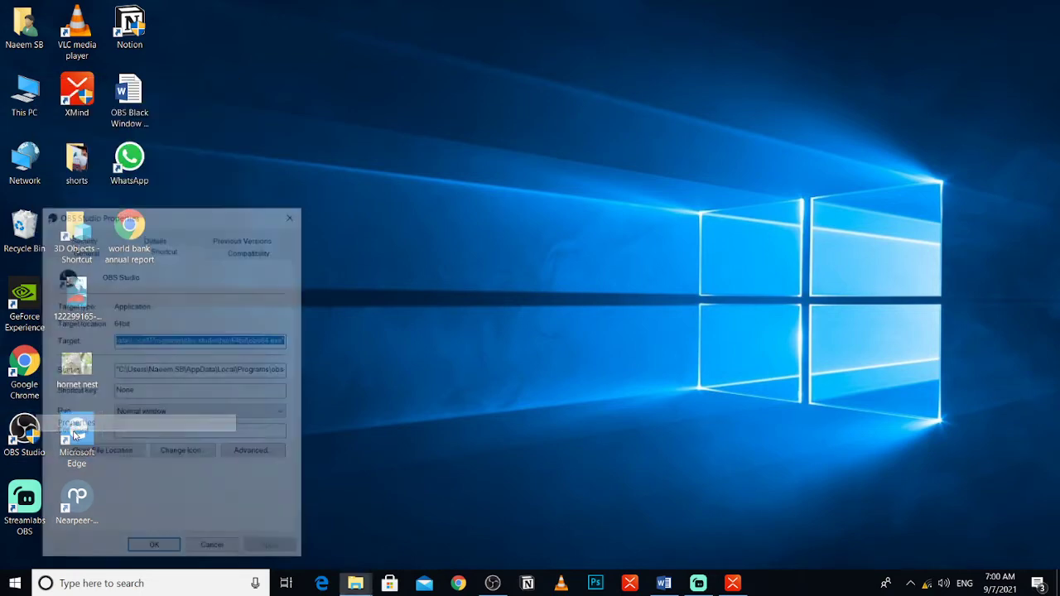
left_click(249, 249)
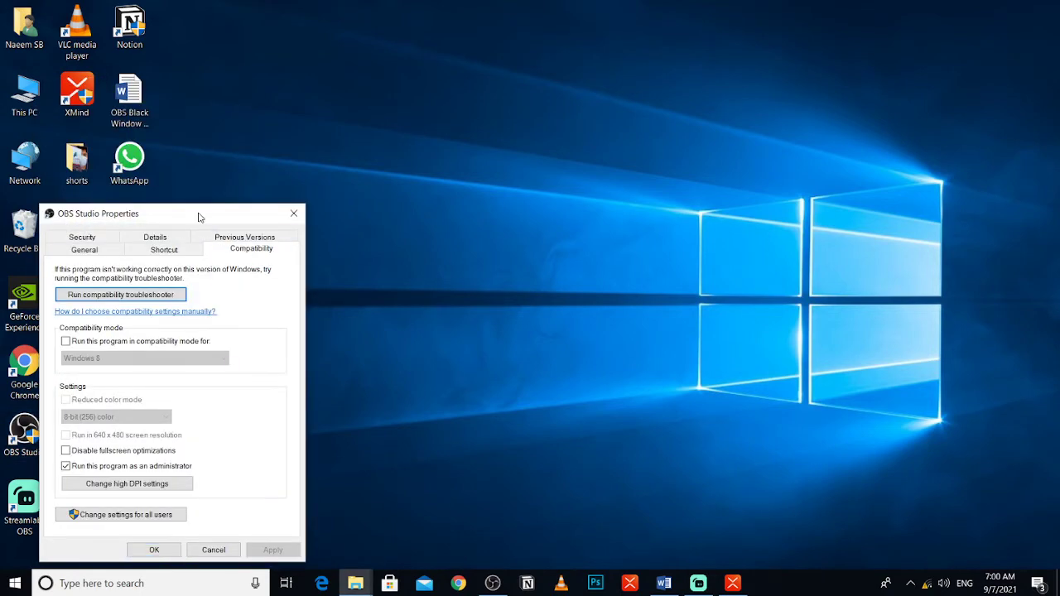
left_click_drag(198, 217, 425, 130)
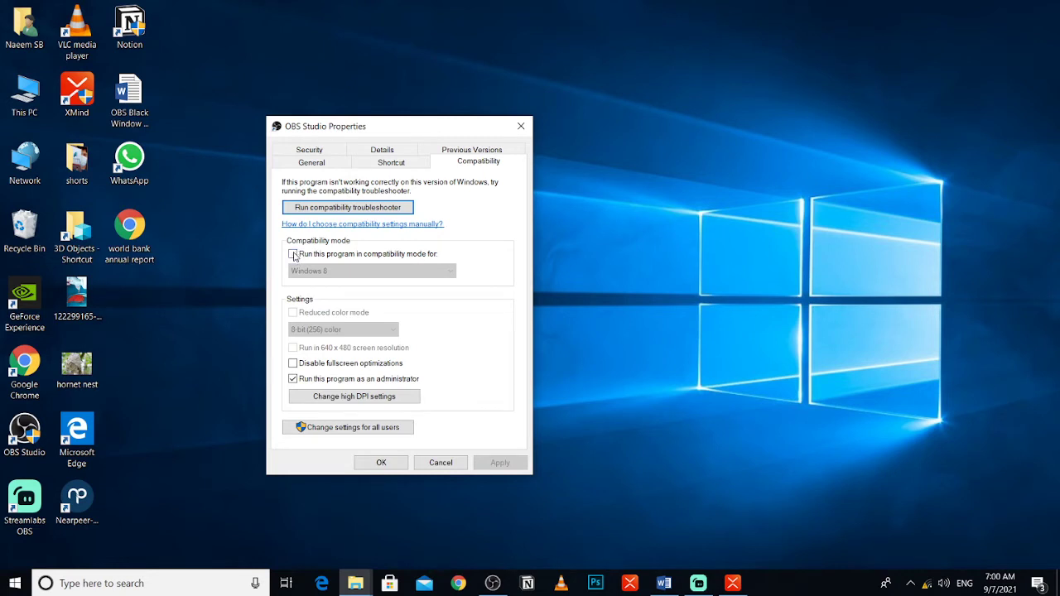
left_click(293, 254)
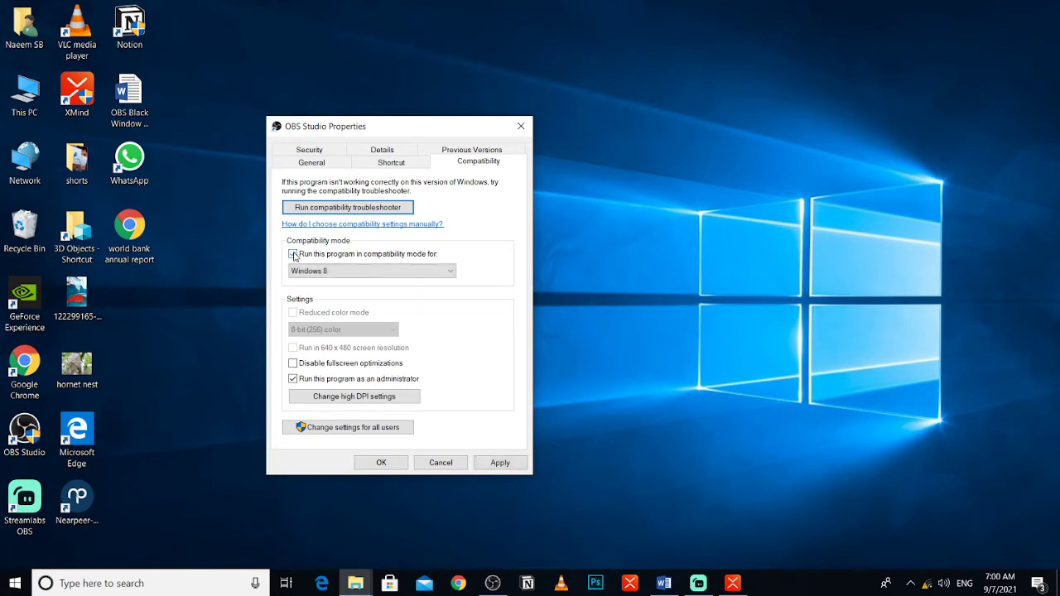
left_click(324, 271)
left_click(325, 310)
left_click(502, 465)
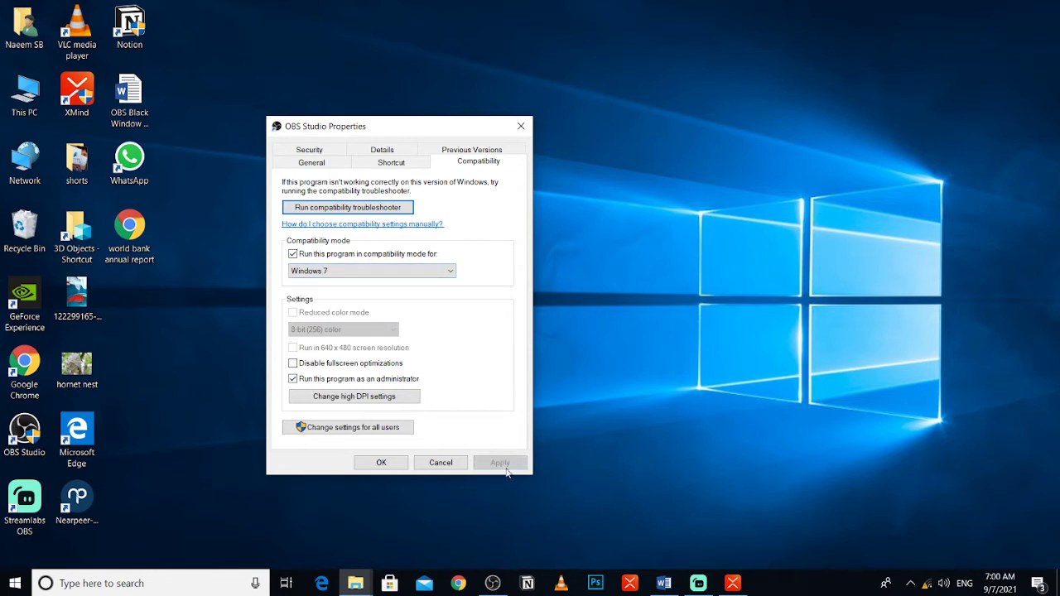
left_click(382, 462)
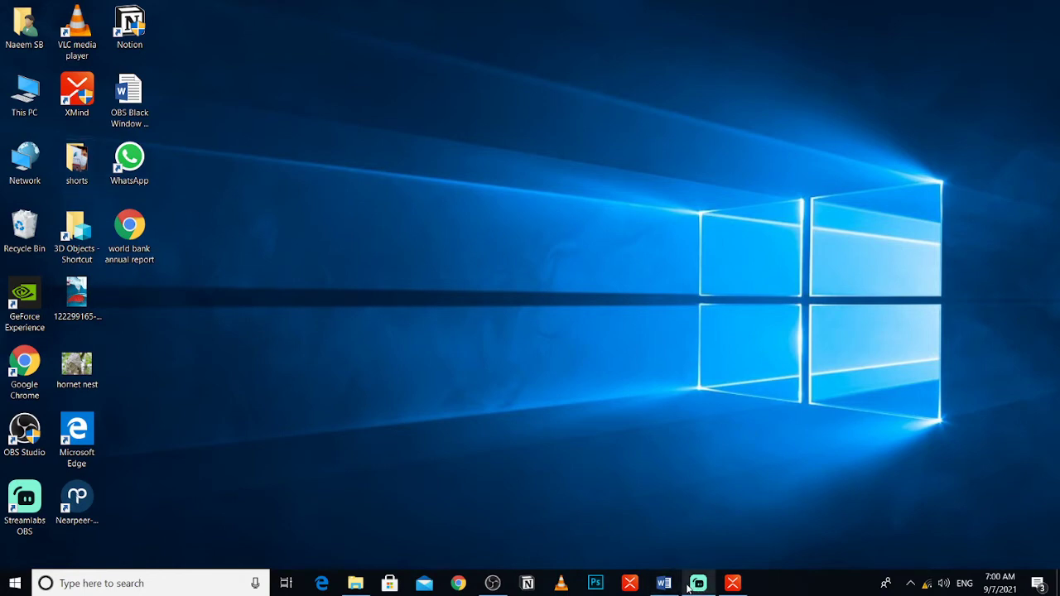
Restore XMind and check its window capture source in OBS Studio, minimizing both windows when done.
left_click(742, 589)
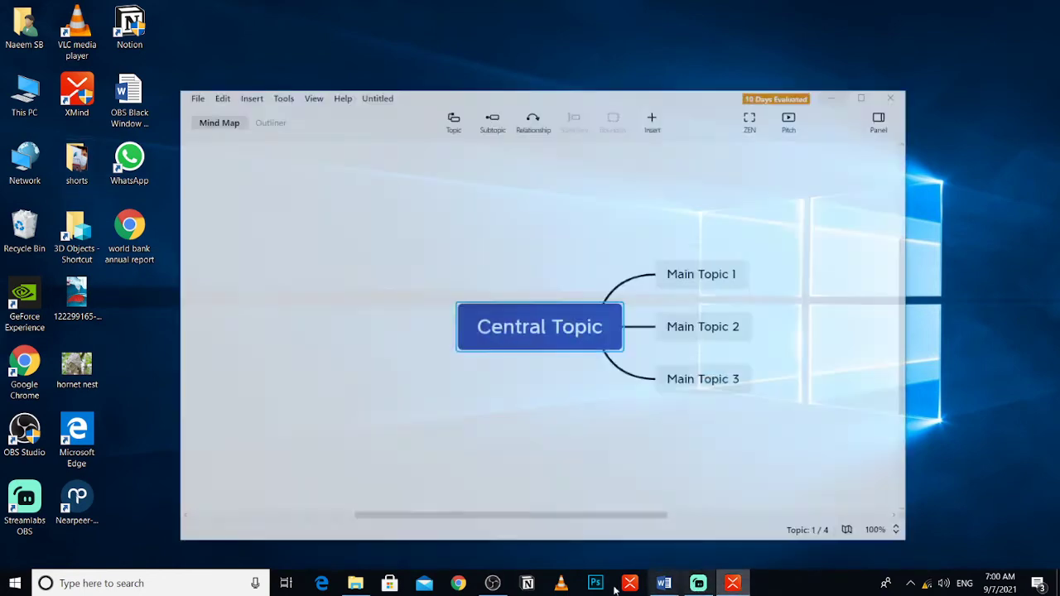
left_click(454, 560)
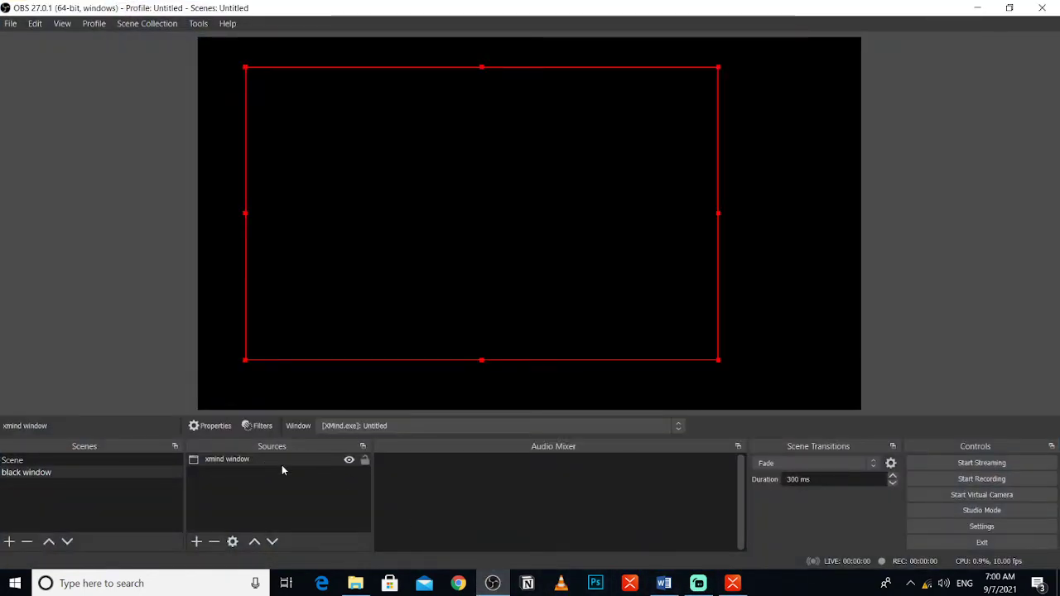
left_click(978, 7)
left_click(834, 75)
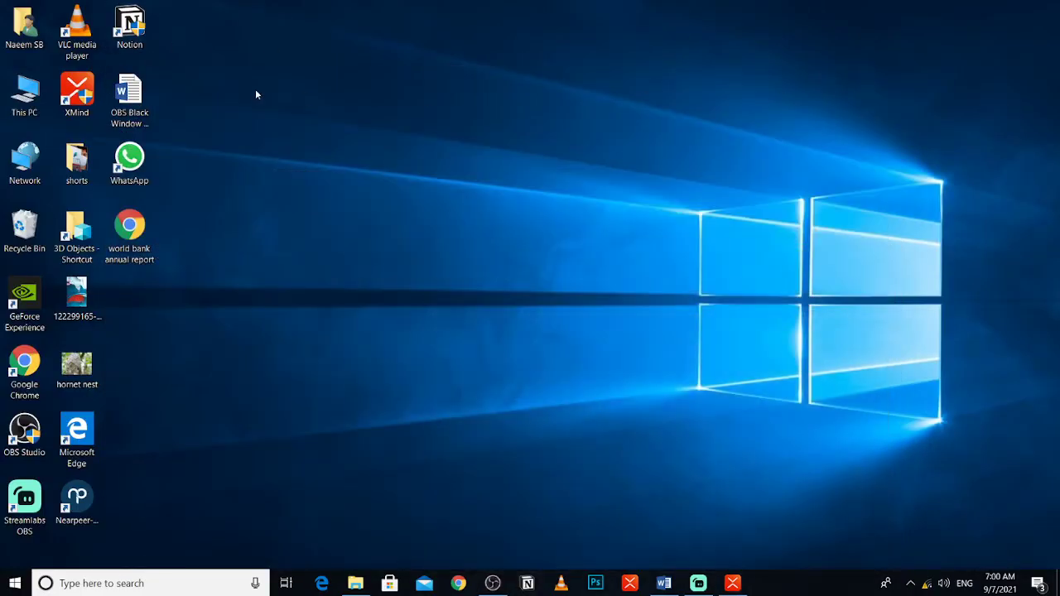
Close the running XMind window with the untitled mind map.
right_click(77, 94)
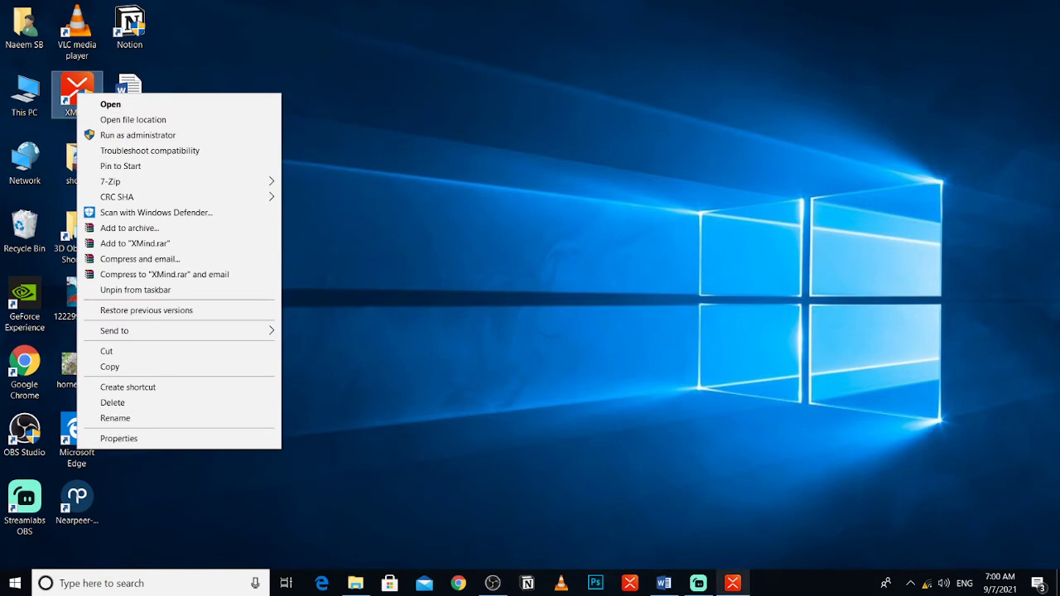
left_click(733, 582)
left_click(892, 73)
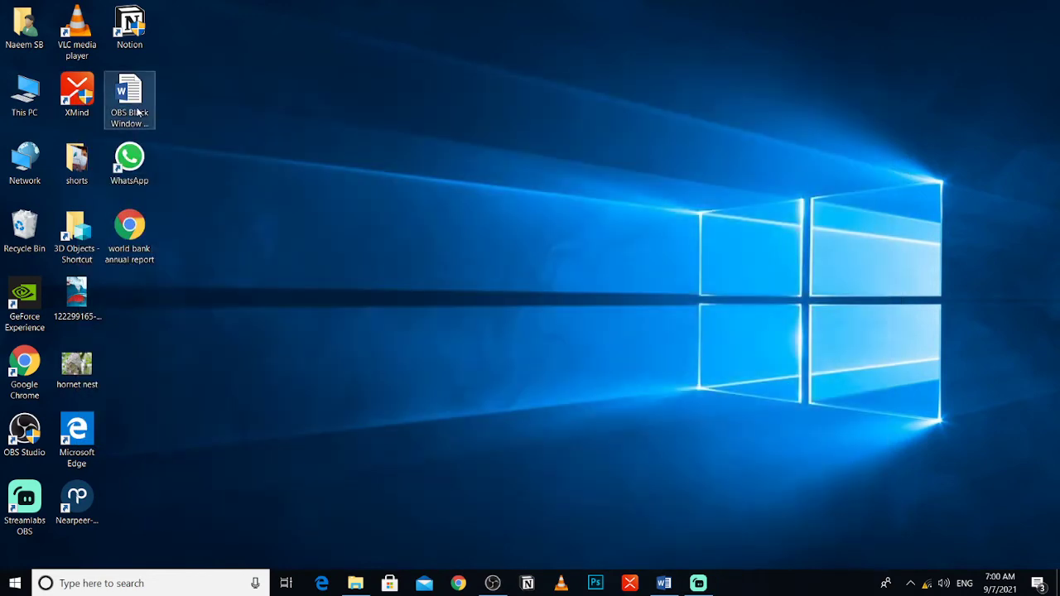
Set the XMind shortcut's properties to run in Windows 7 compatibility mode and as an administrator, apply the changes and close the dialog.
right_click(77, 94)
left_click(124, 434)
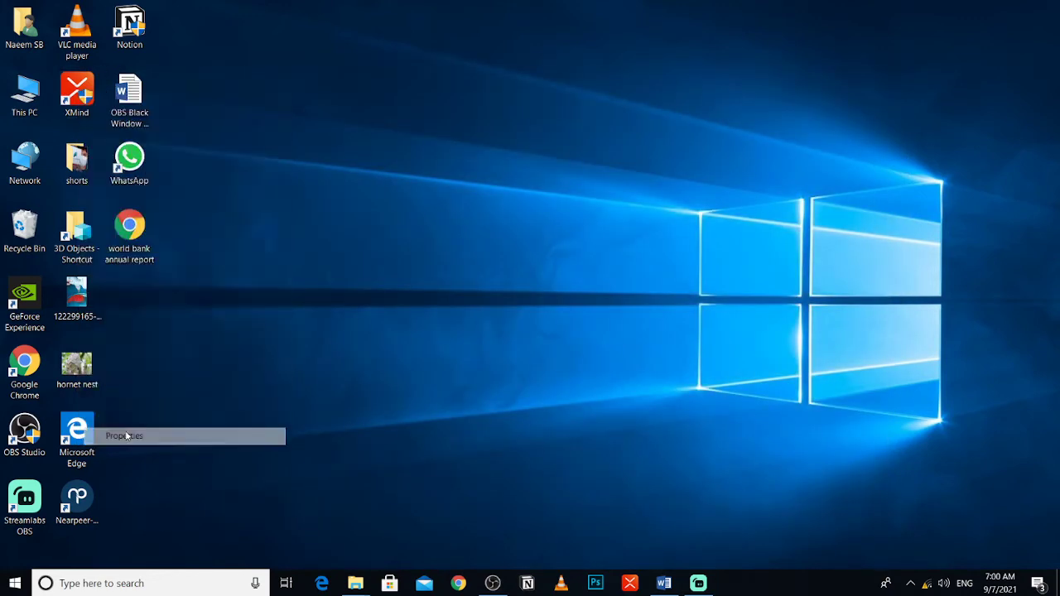
left_click(300, 138)
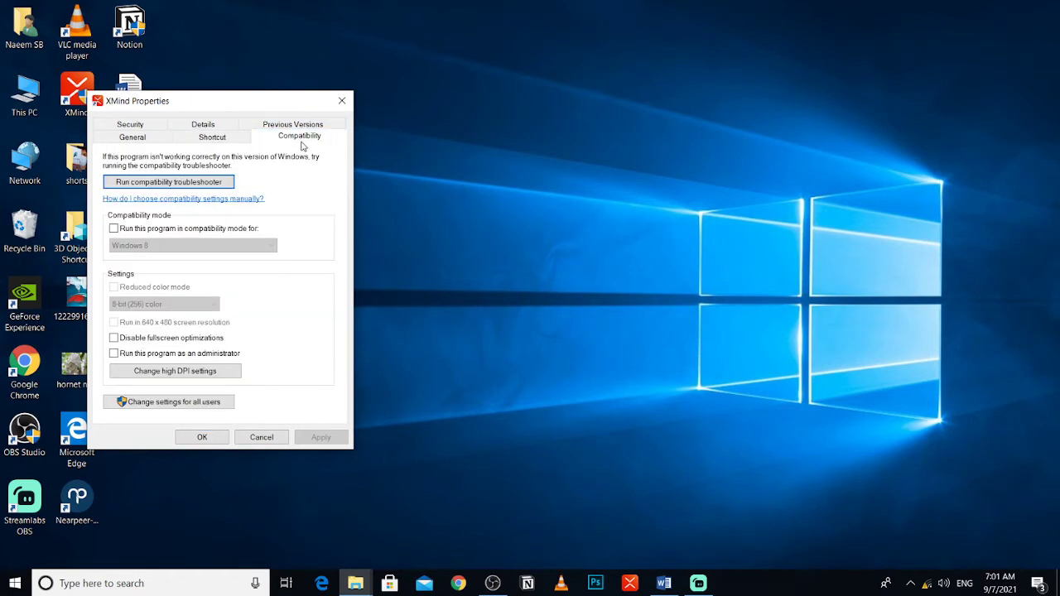
left_click(113, 228)
left_click(137, 245)
left_click(135, 287)
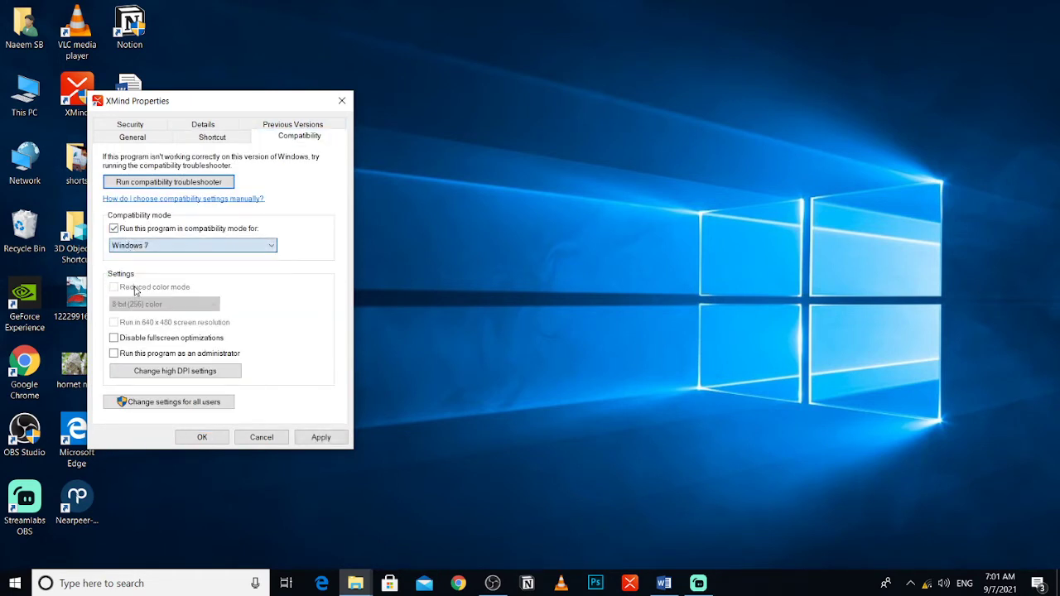
left_click(114, 354)
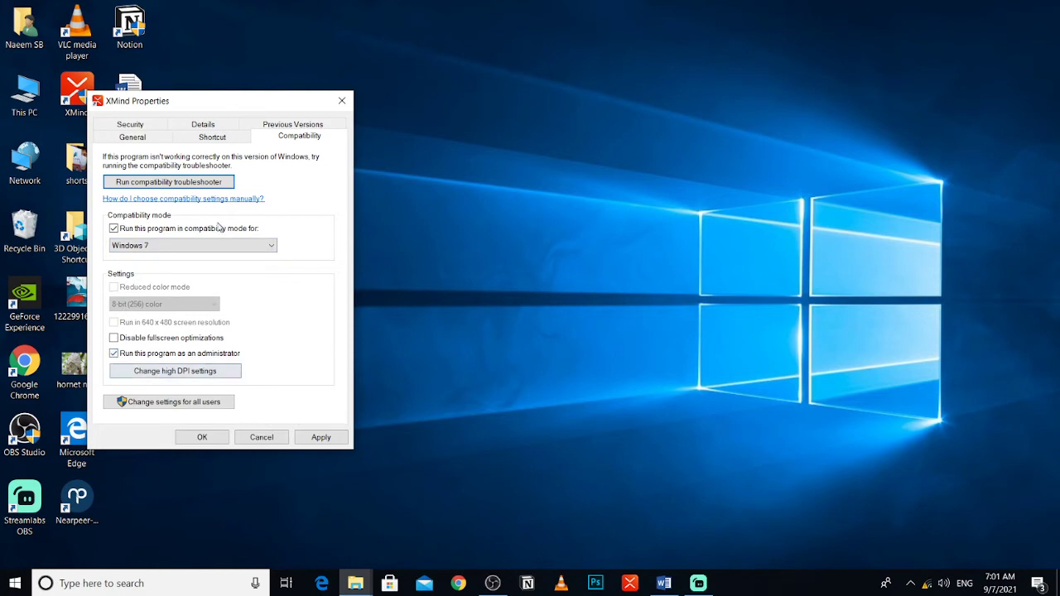
left_click(317, 439)
left_click(204, 437)
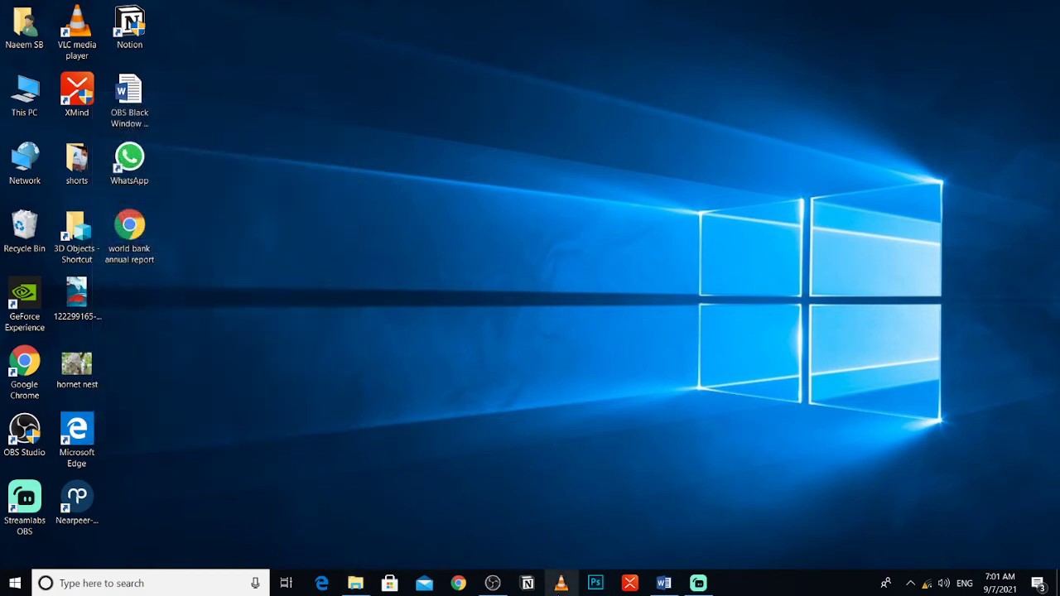
Read Step 6 of the fix instructions in Word and minimize the document, keeping it open.
left_click(664, 583)
scroll(526, 306, "down", 1)
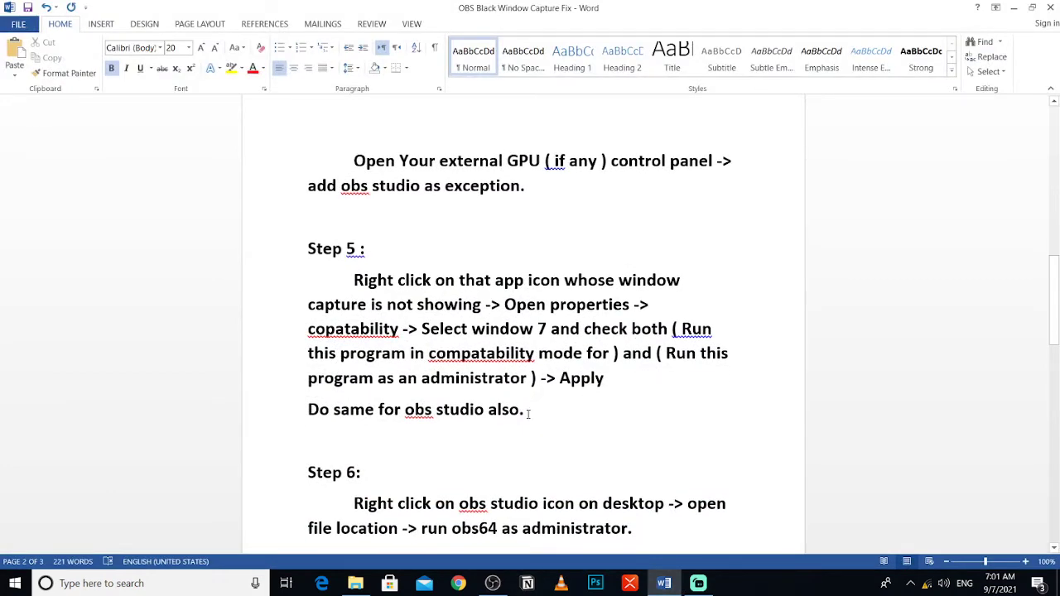
scroll(528, 413, "down", 4)
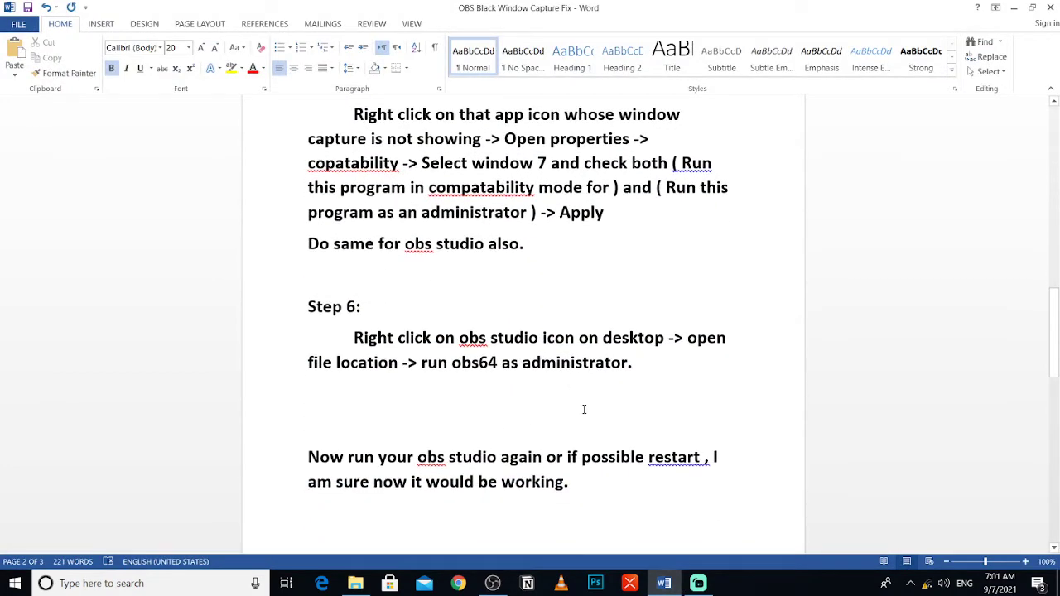
left_click(1049, 8)
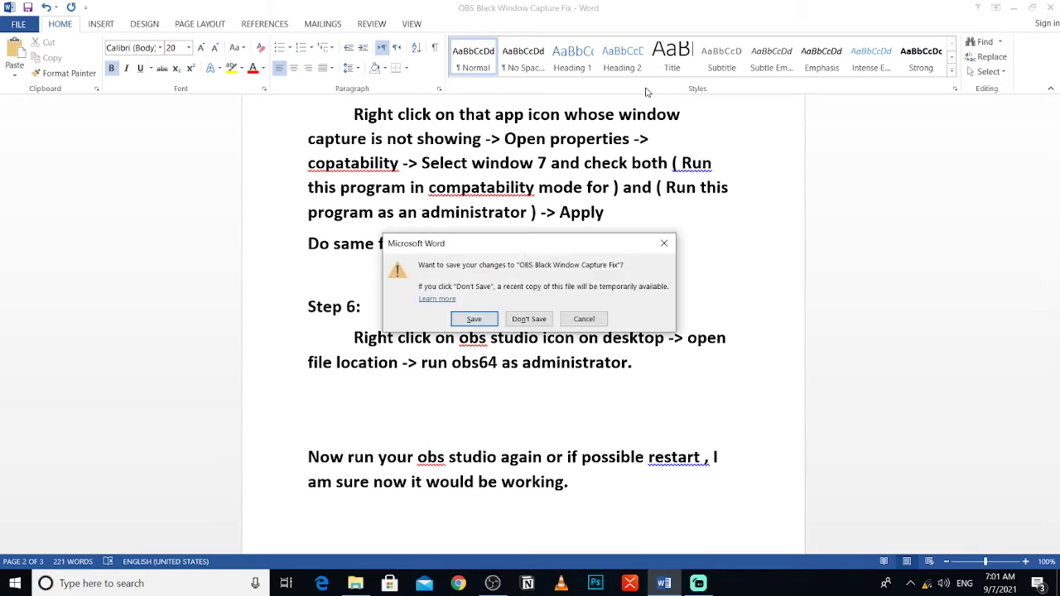
left_click(584, 321)
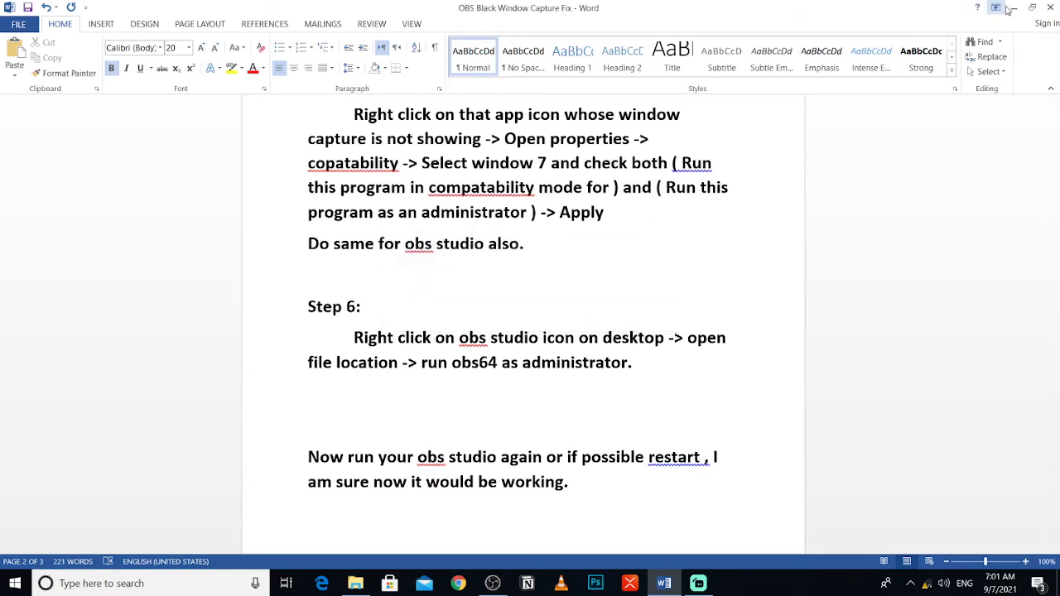
left_click(1009, 8)
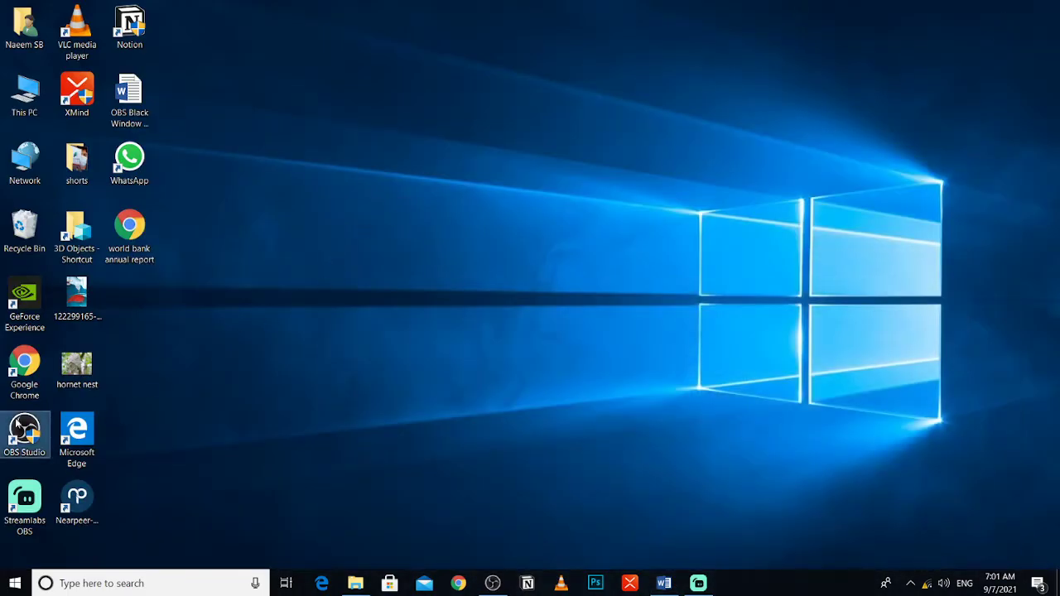
Open the OBS Studio shortcut's file location and run obs64 as administrator.
right_click(32, 429)
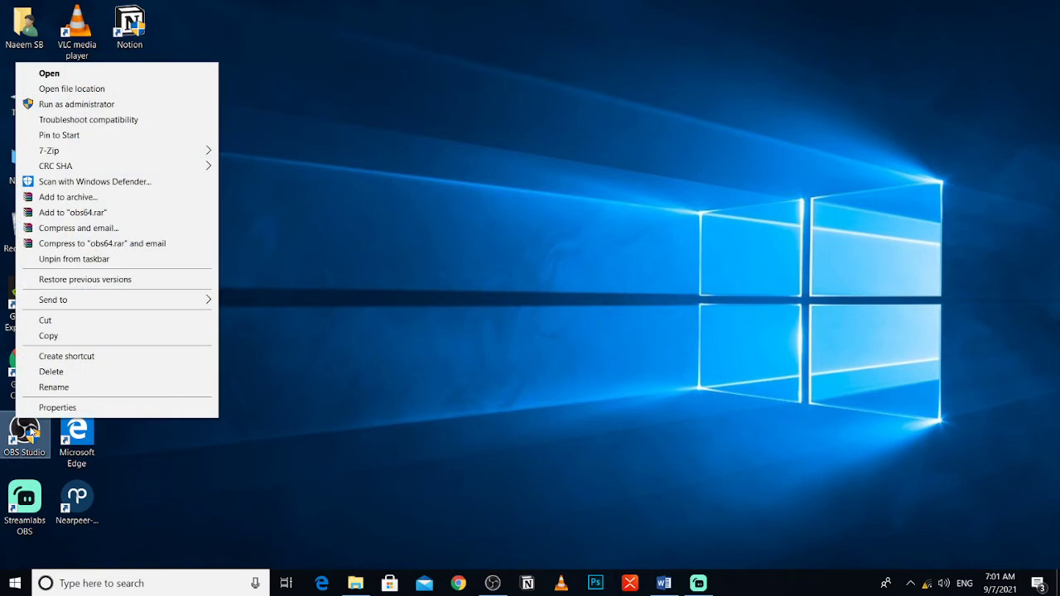
left_click(71, 89)
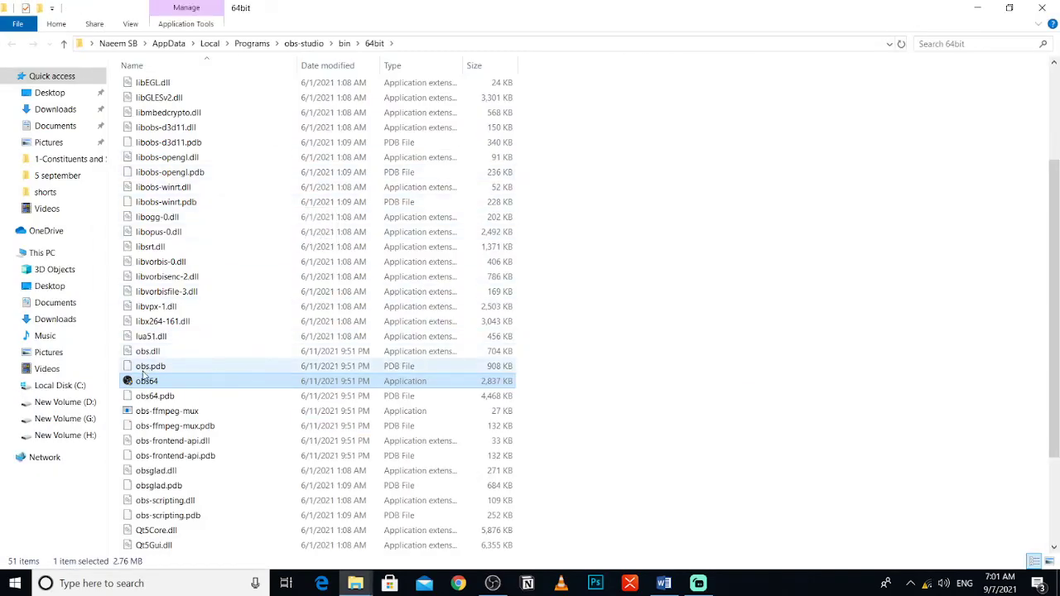
right_click(144, 382)
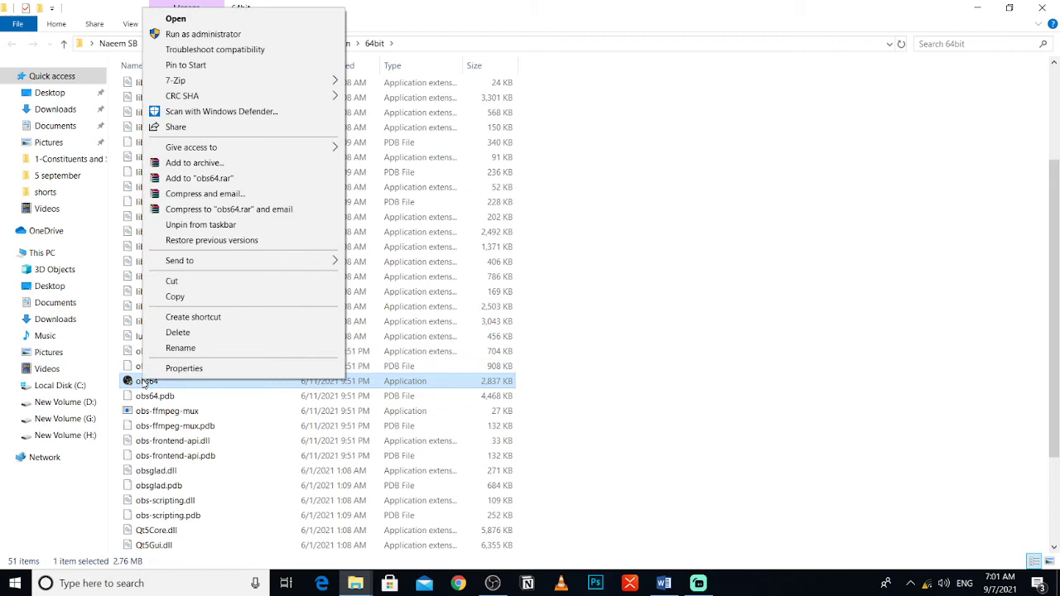
left_click(492, 583)
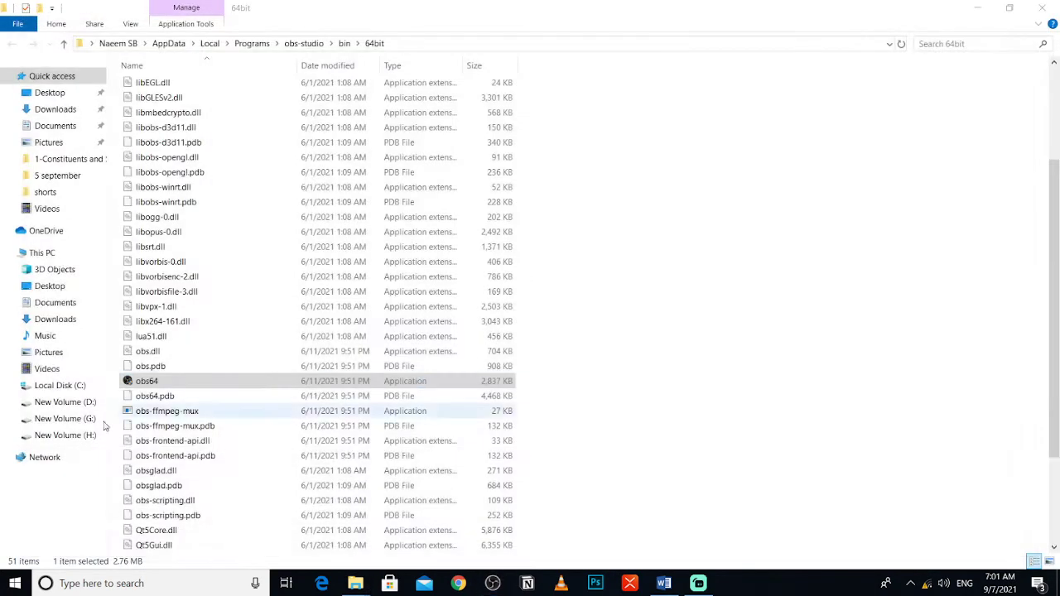
right_click(148, 382)
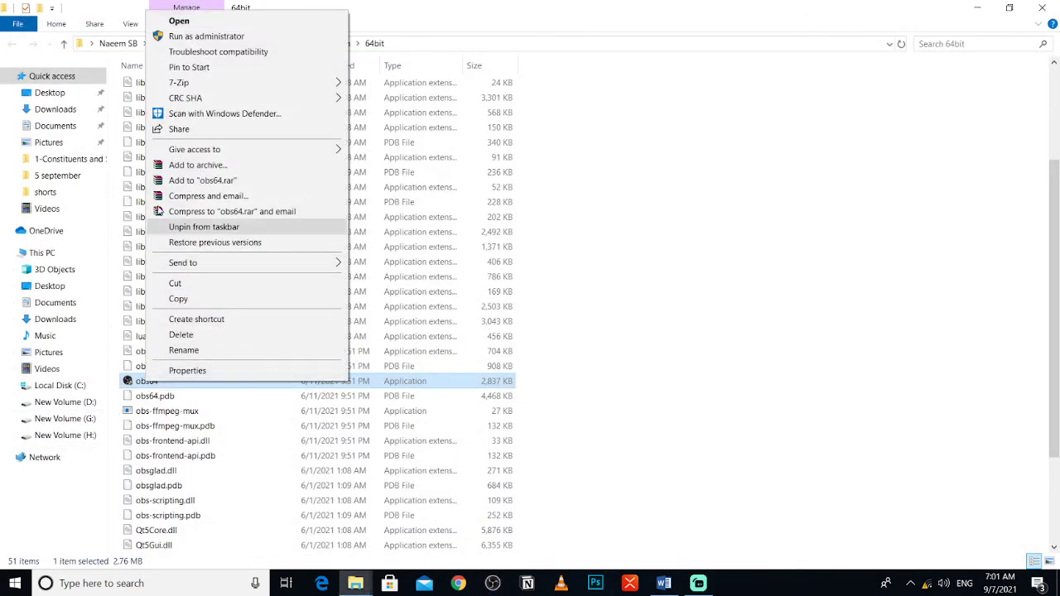
left_click(190, 37)
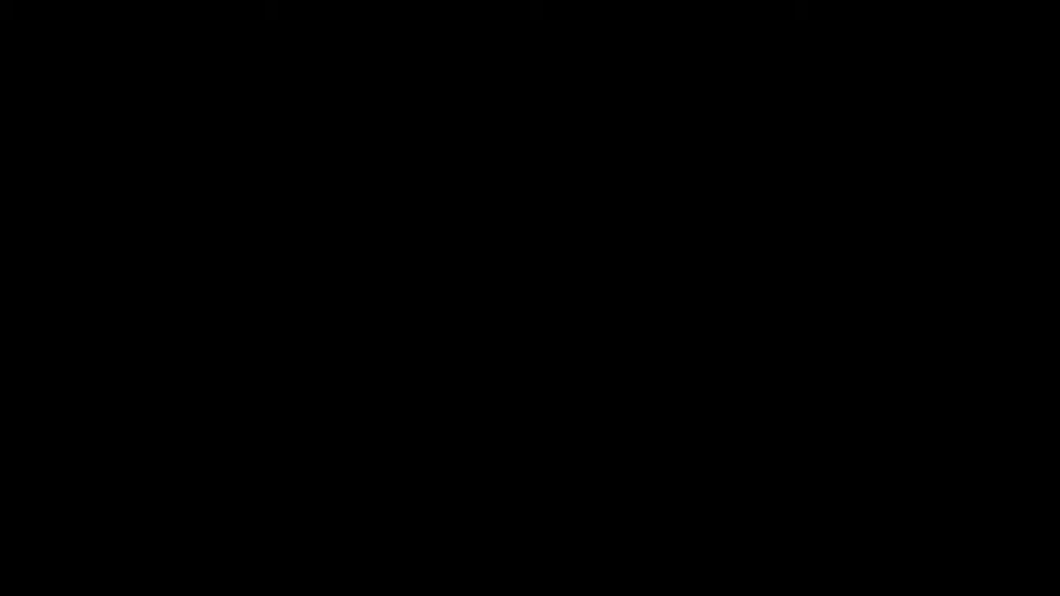
left_click(629, 449)
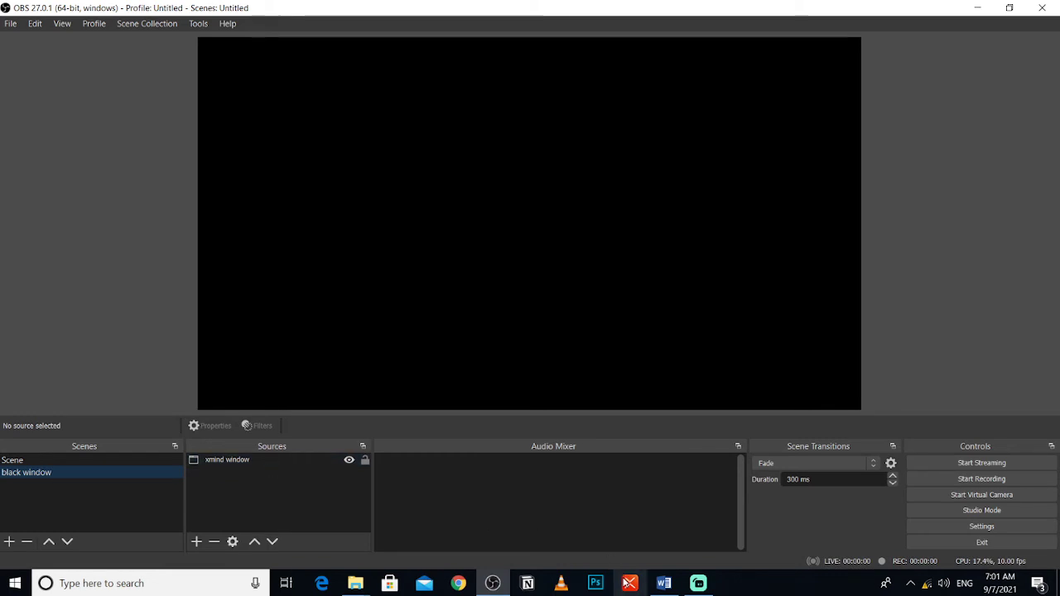
Minimize the open windows, launch XMind from the desktop and create a new mind map from the first Mind Map template.
left_click(977, 7)
left_click(976, 8)
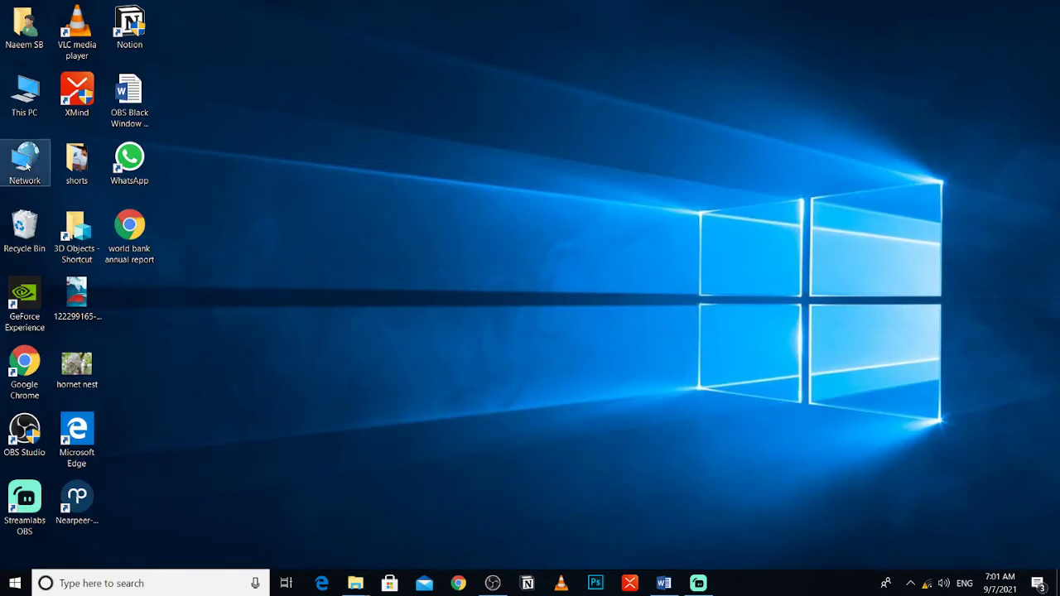
double_click(74, 98)
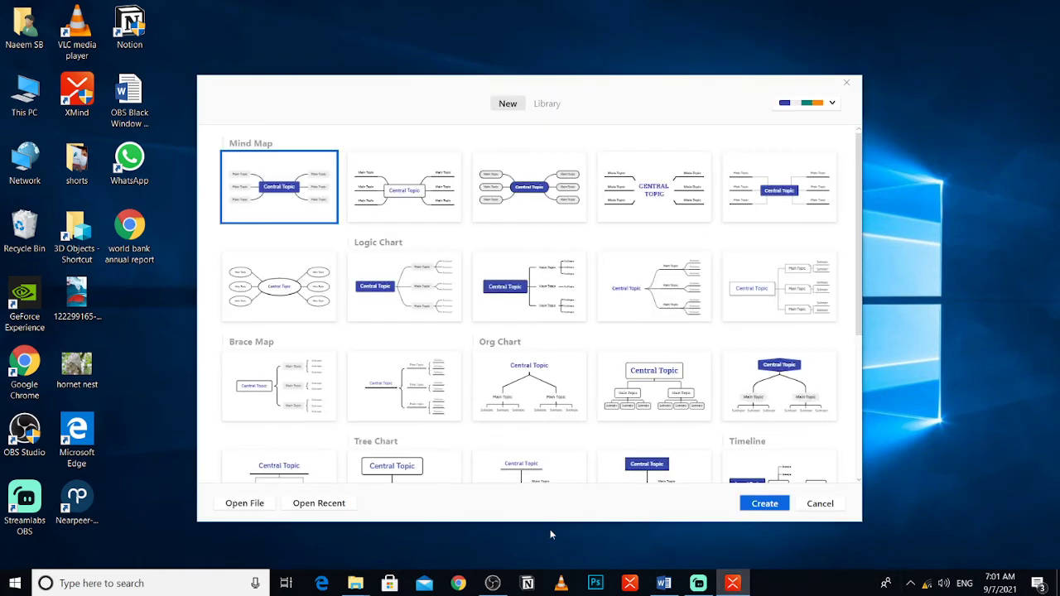
left_click(764, 503)
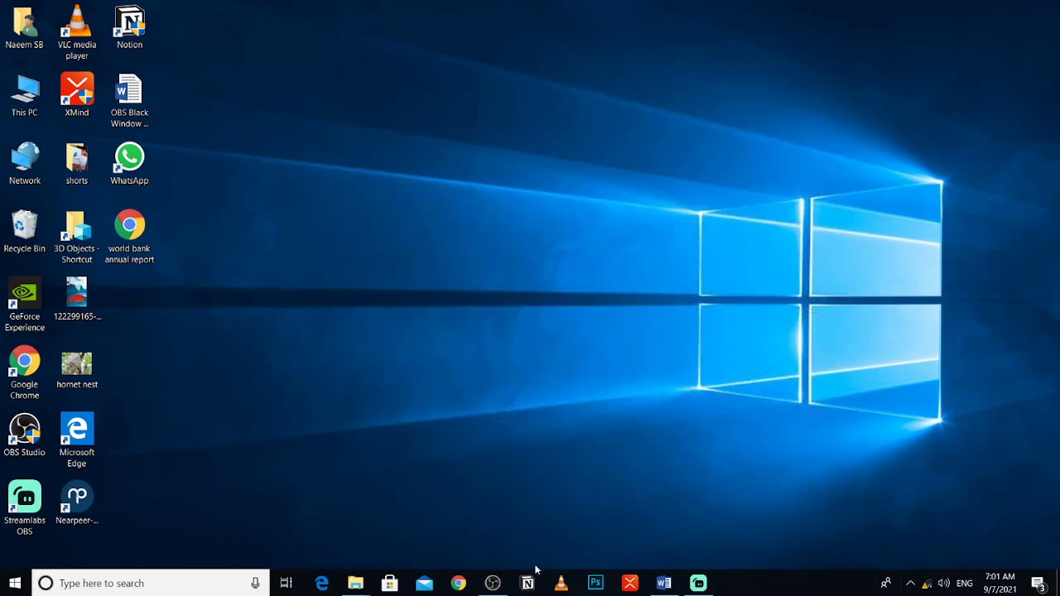
Try the [XMind.exe]: XMind and [XMind.exe]: Untitled windows in OBS Studio's xmind window source properties, then cancel the dialog.
left_click(493, 583)
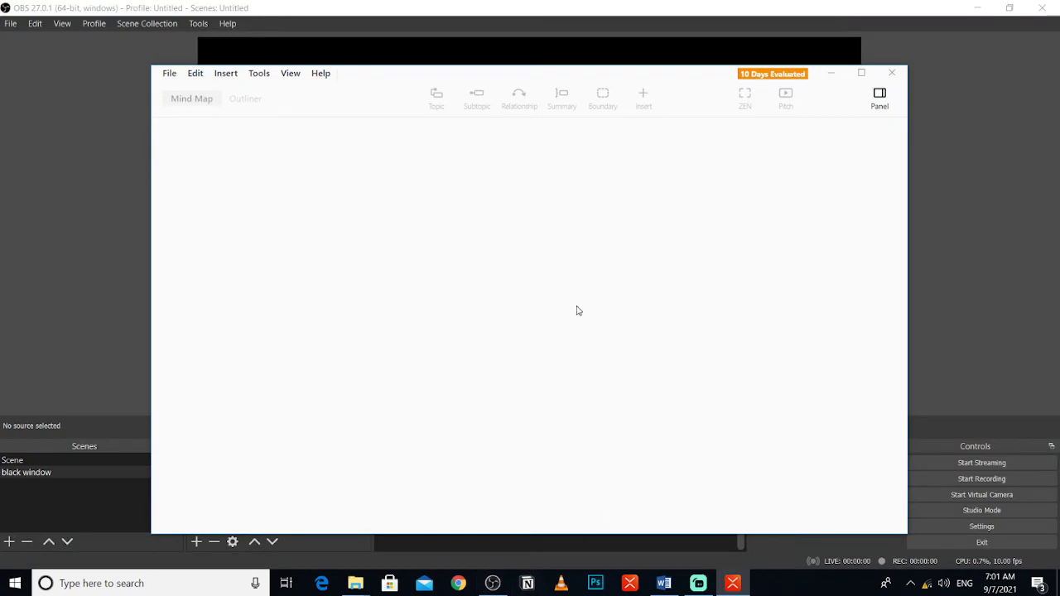
left_click(115, 180)
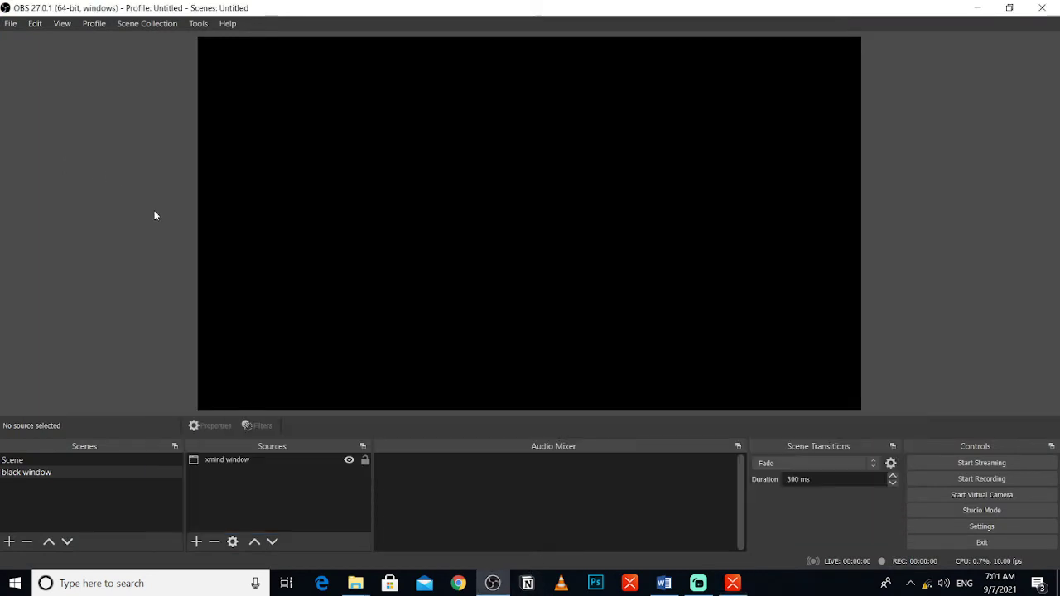
double_click(226, 459)
left_click(476, 376)
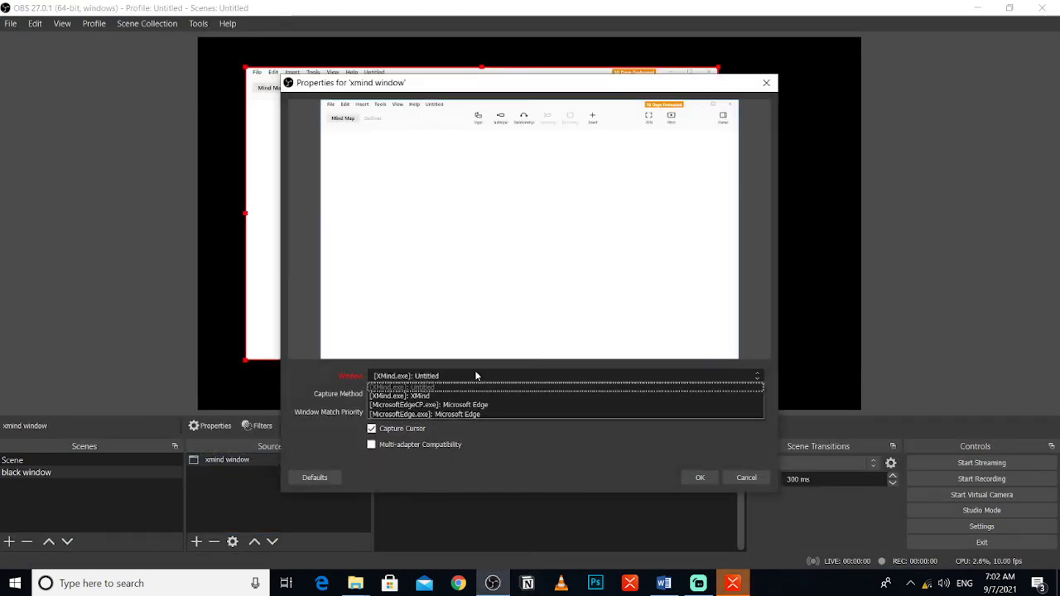
left_click(430, 396)
left_click(429, 377)
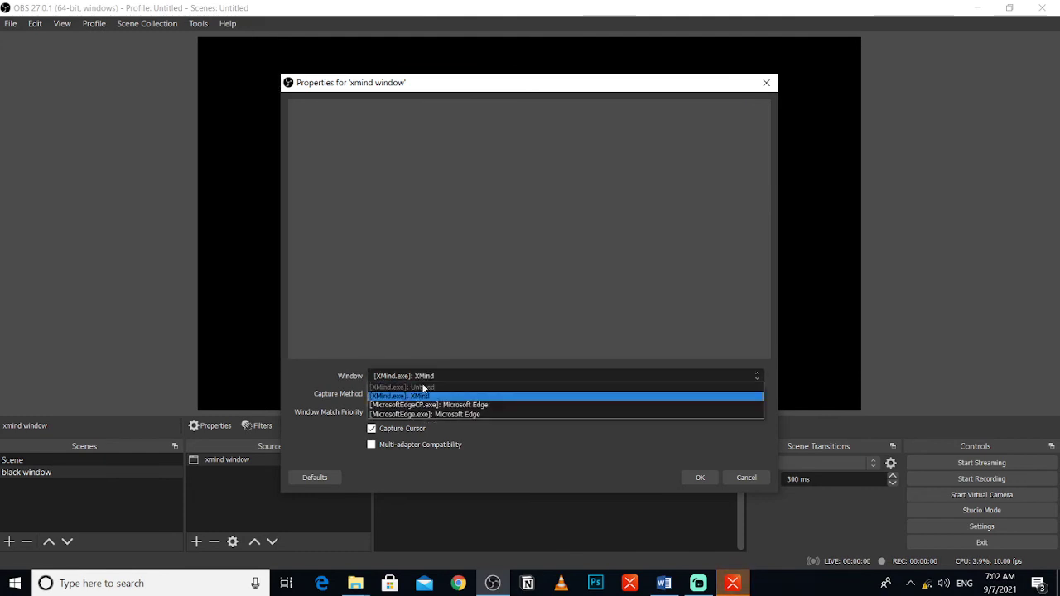
left_click(418, 386)
left_click(424, 378)
left_click(423, 385)
left_click(747, 477)
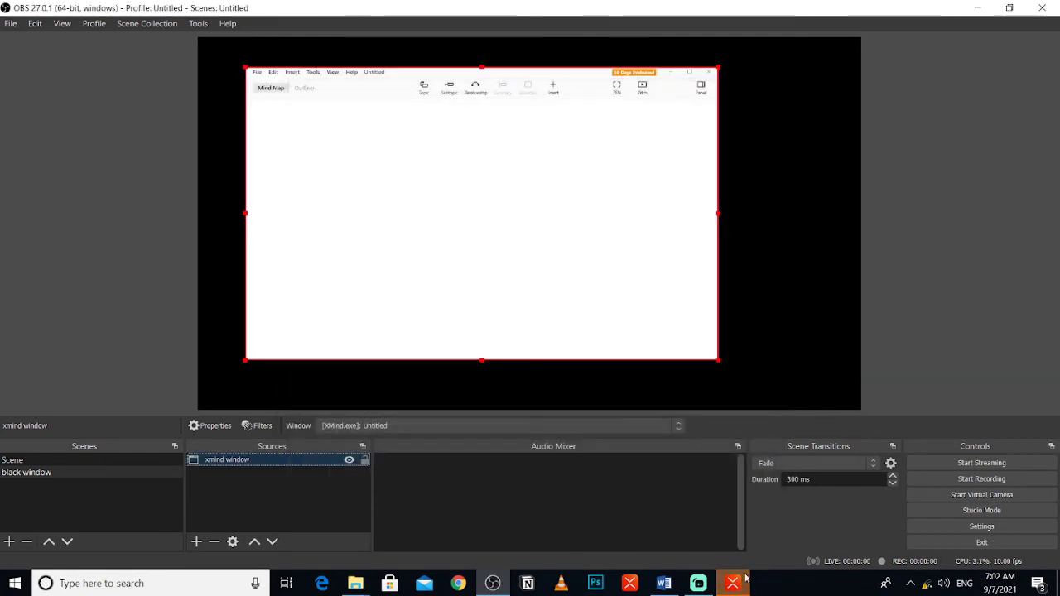
Compare the XMind window with its capture, shift the xmind window source rightward on the OBS Studio canvas, and minimize OBS Studio.
left_click(742, 581)
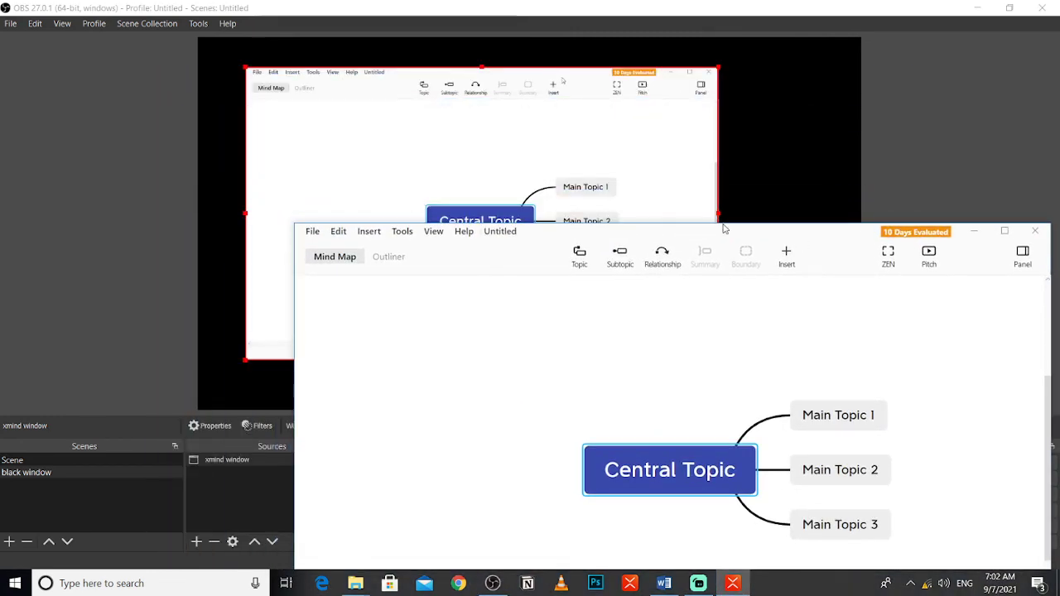
left_click(131, 189)
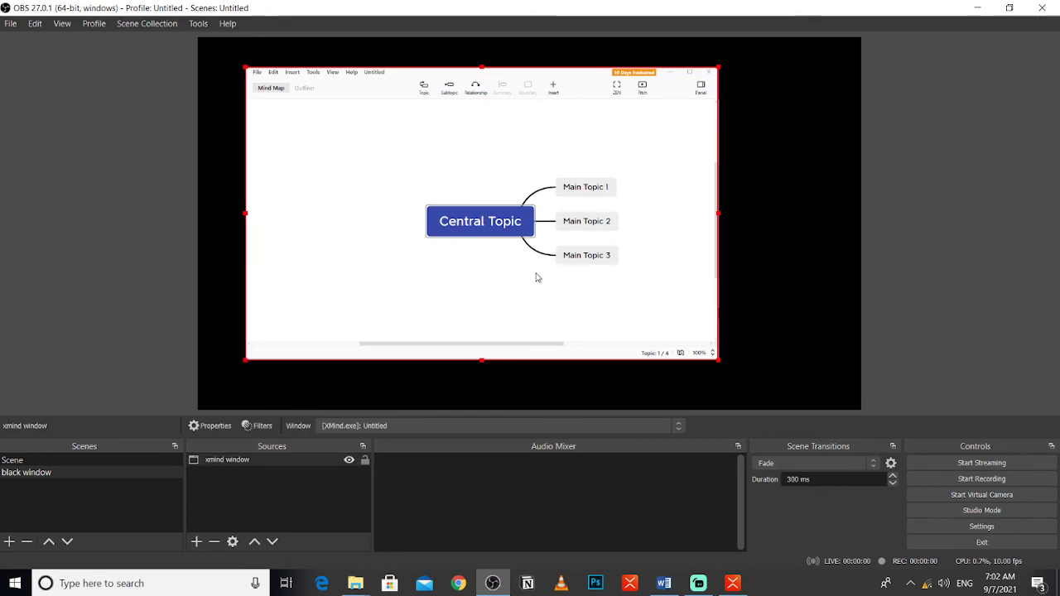
left_click_drag(602, 304, 704, 302)
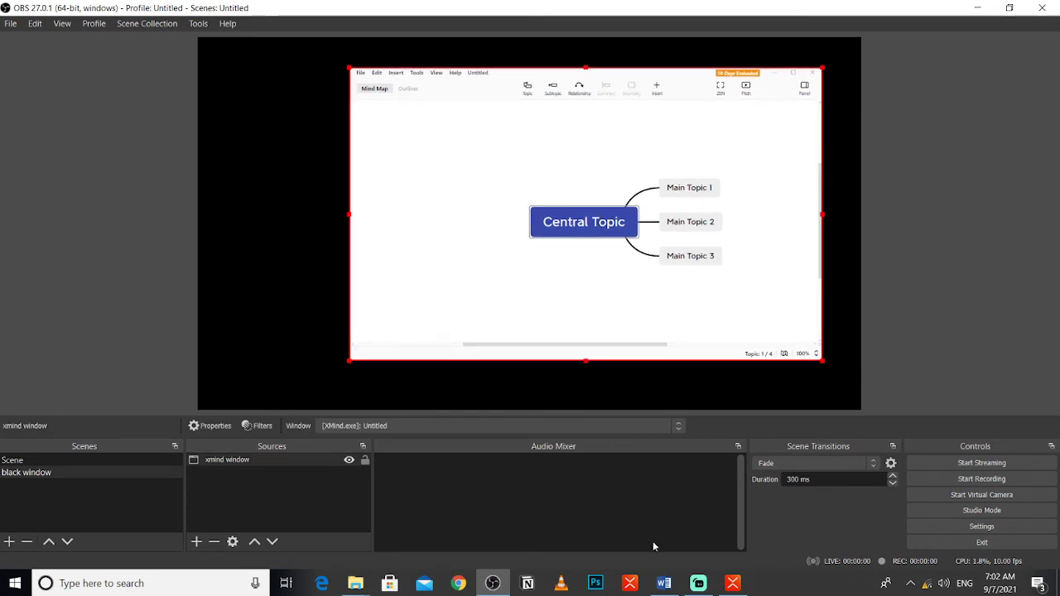
left_click(973, 8)
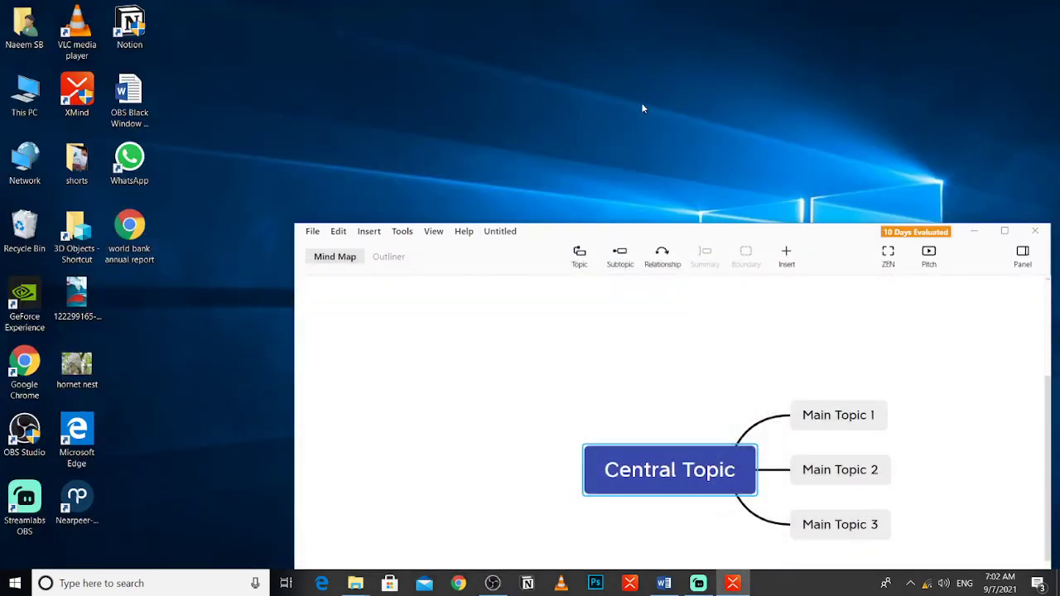
Toggle the compatibility mode option on and off in the WhatsApp shortcut's properties and close the dialog.
right_click(124, 159)
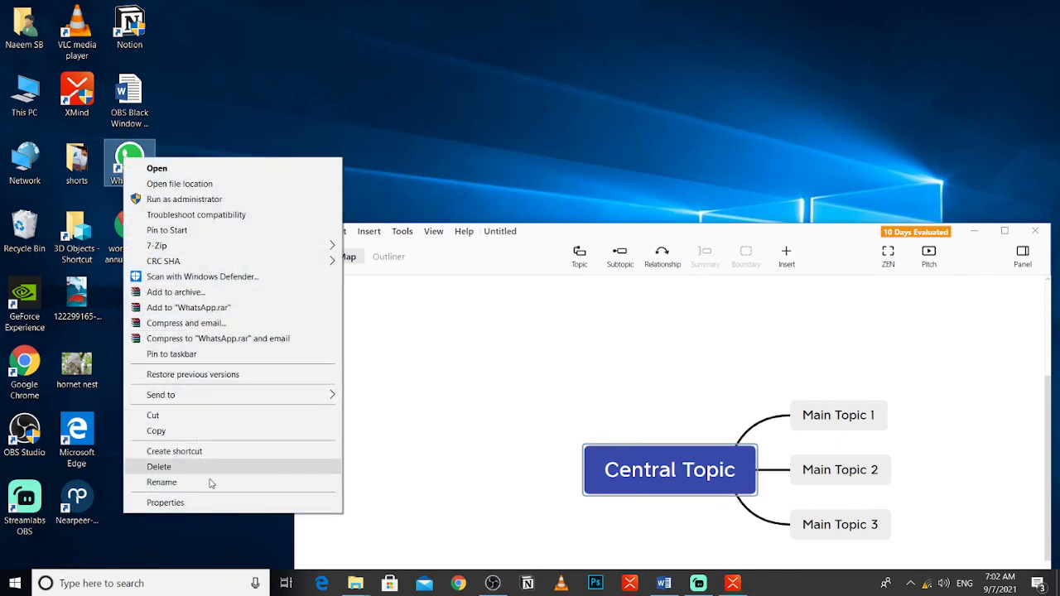
left_click(220, 502)
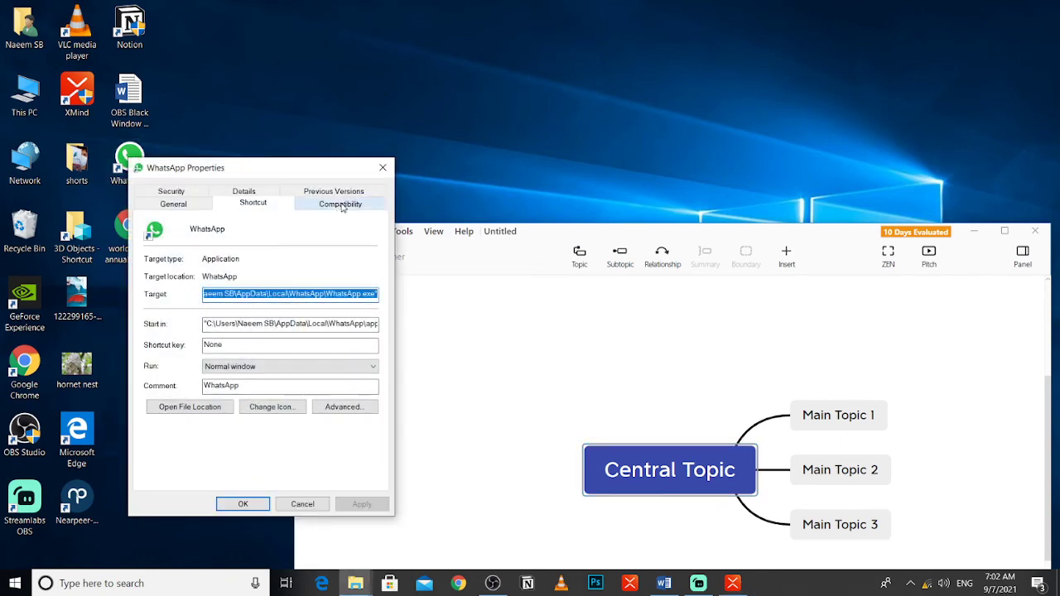
left_click(340, 202)
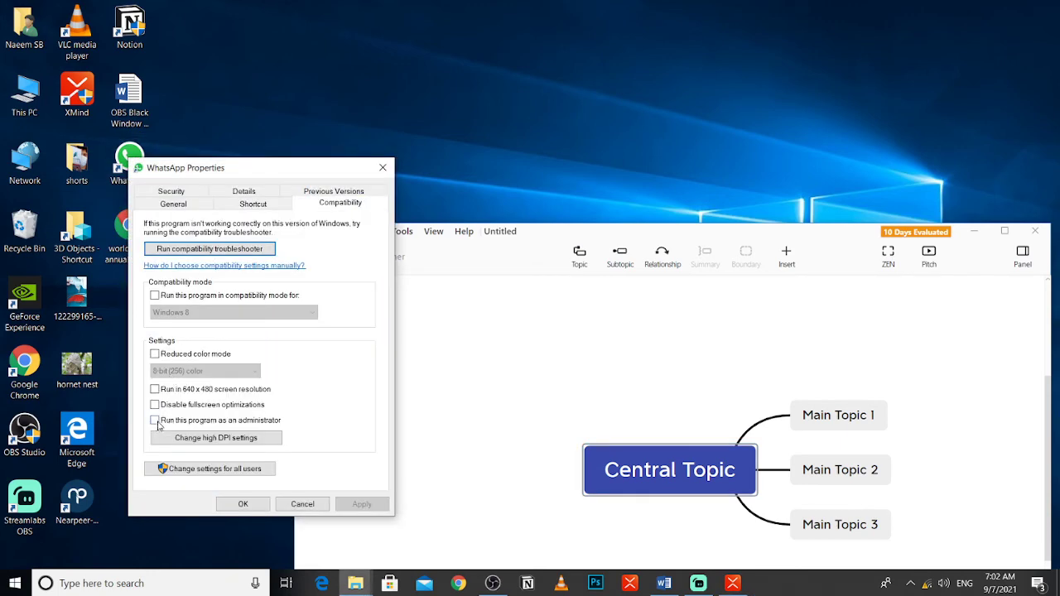
left_click(155, 295)
left_click(154, 294)
left_click(362, 504)
left_click(242, 503)
Move the XMind window toward the middle of the desktop and close it.
left_click_drag(685, 245, 556, 132)
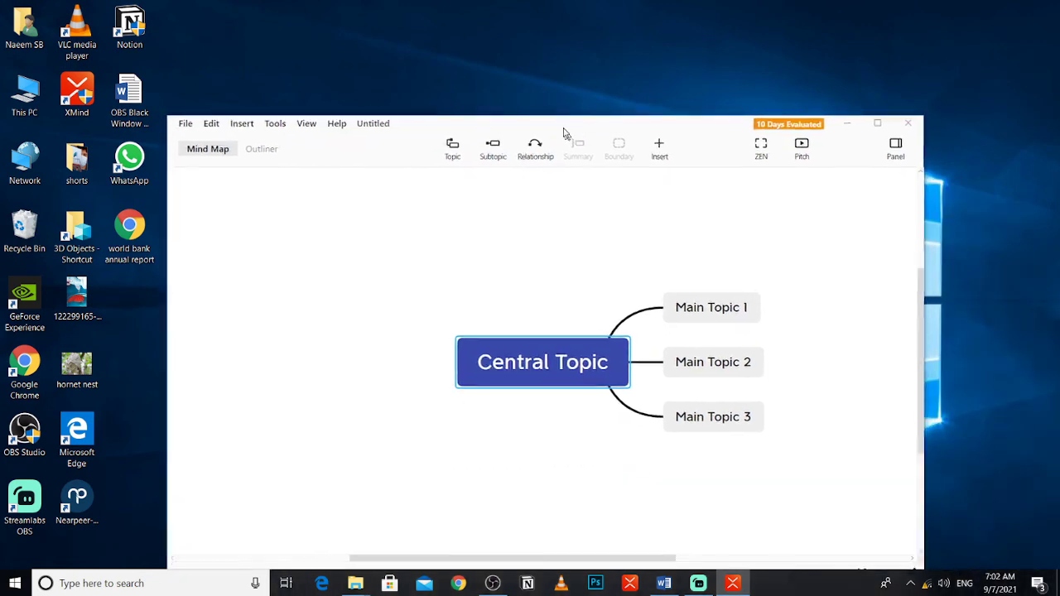
left_click(908, 123)
Read the rest of the fix instructions in Word down to the closing thanks, and switch to Streamlabs OBS.
left_click(664, 582)
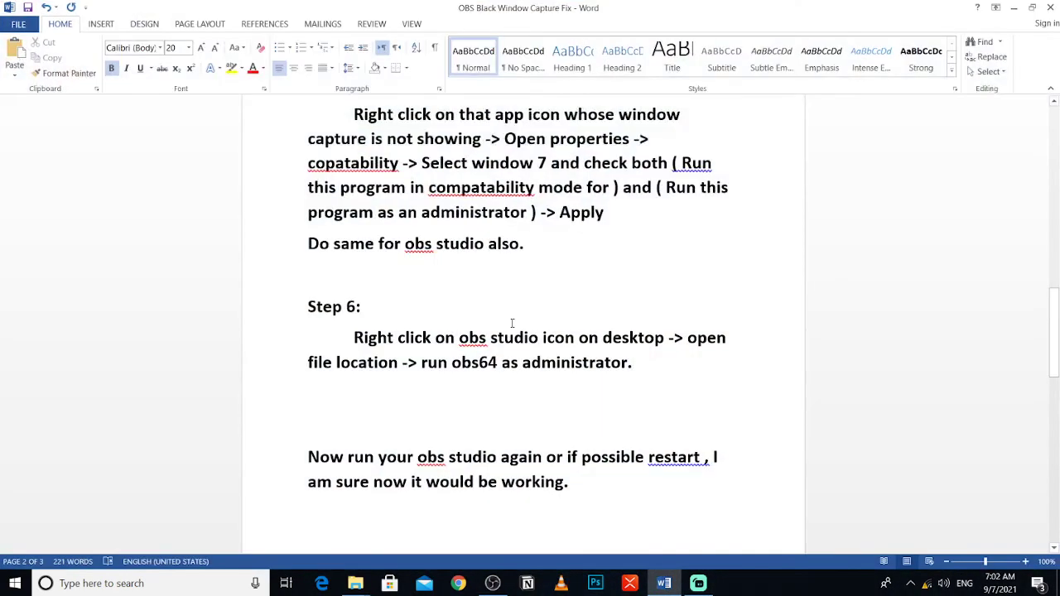
scroll(511, 323, "down", 3)
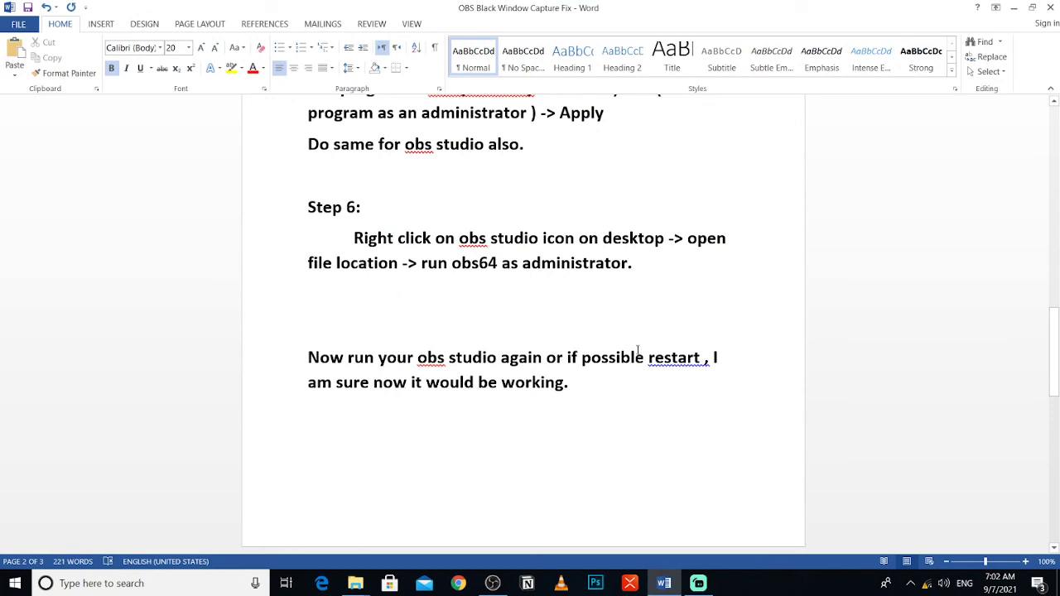
scroll(620, 480, "down", 4)
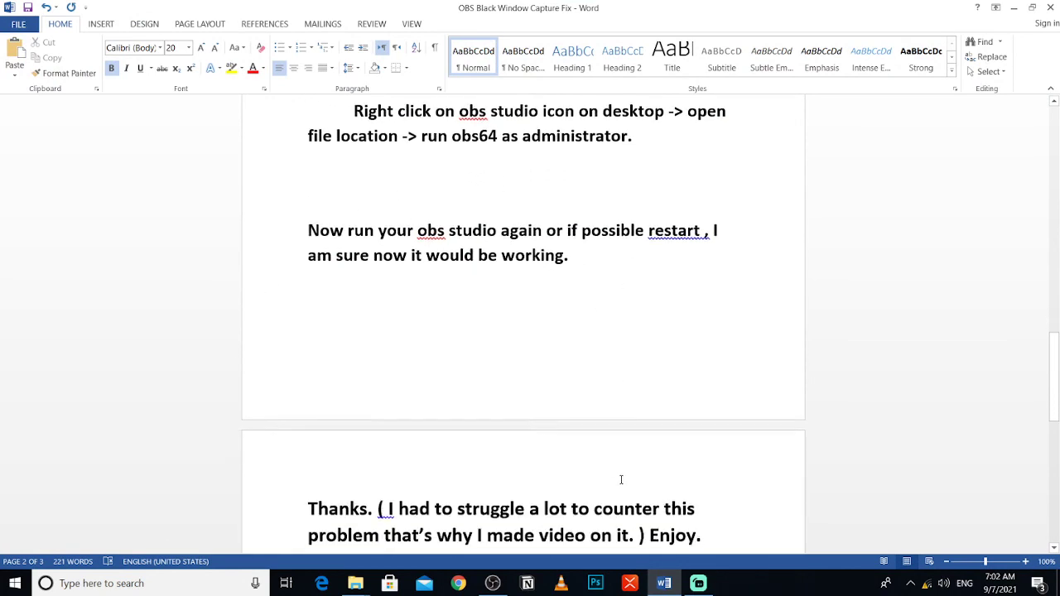
scroll(622, 466, "down", 7)
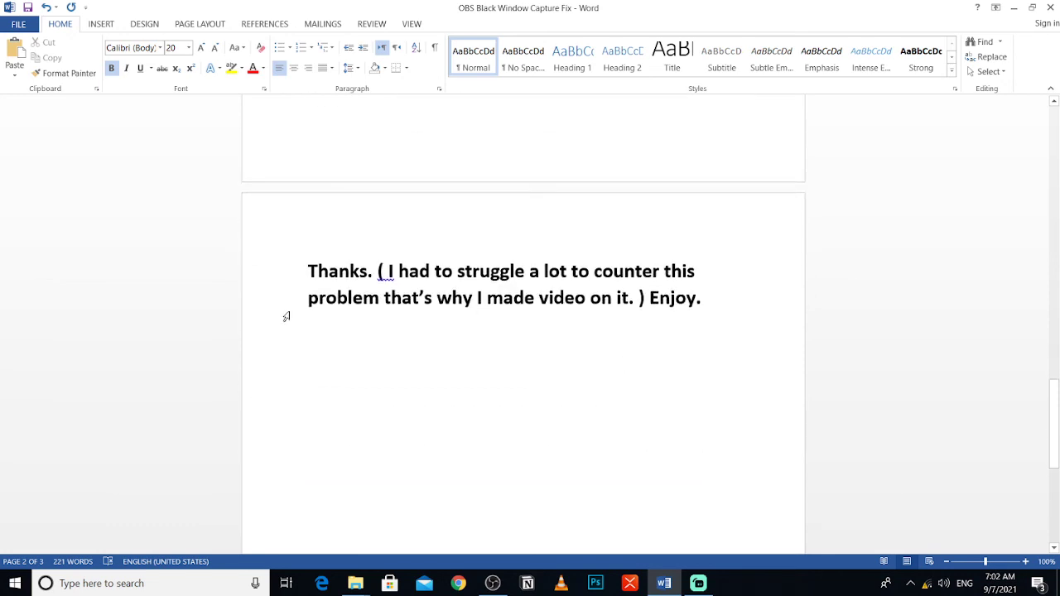
left_click(700, 585)
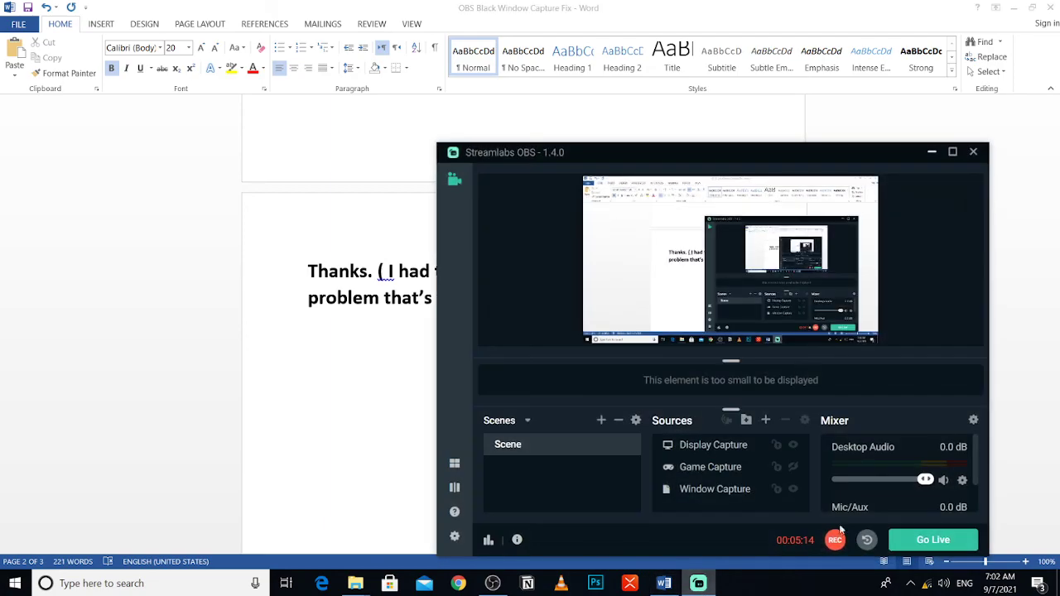